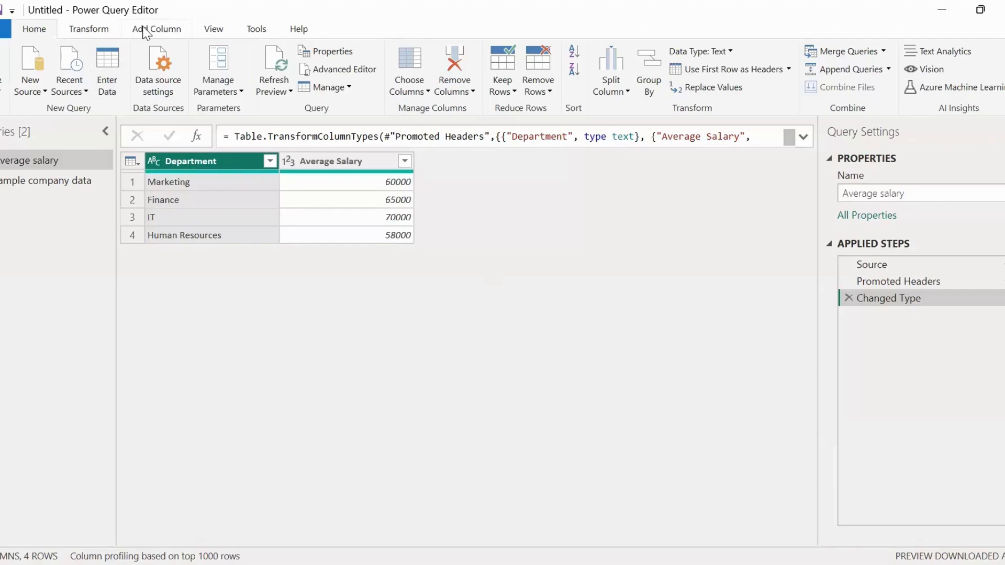
click(93, 30)
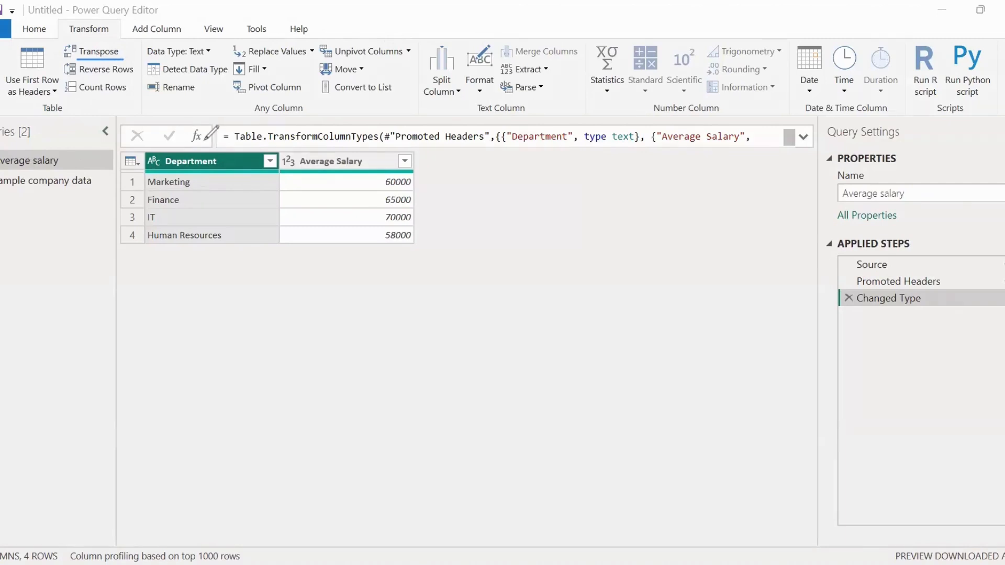
drag(180, 137, 226, 118)
mouse_move(326, 132)
mouse_down()
mouse_move(335, 140)
mouse_move(367, 120)
mouse_up()
drag(143, 273, 143, 387)
drag(141, 273, 730, 260)
drag(147, 388, 725, 388)
drag(729, 257, 732, 387)
drag(141, 330, 725, 330)
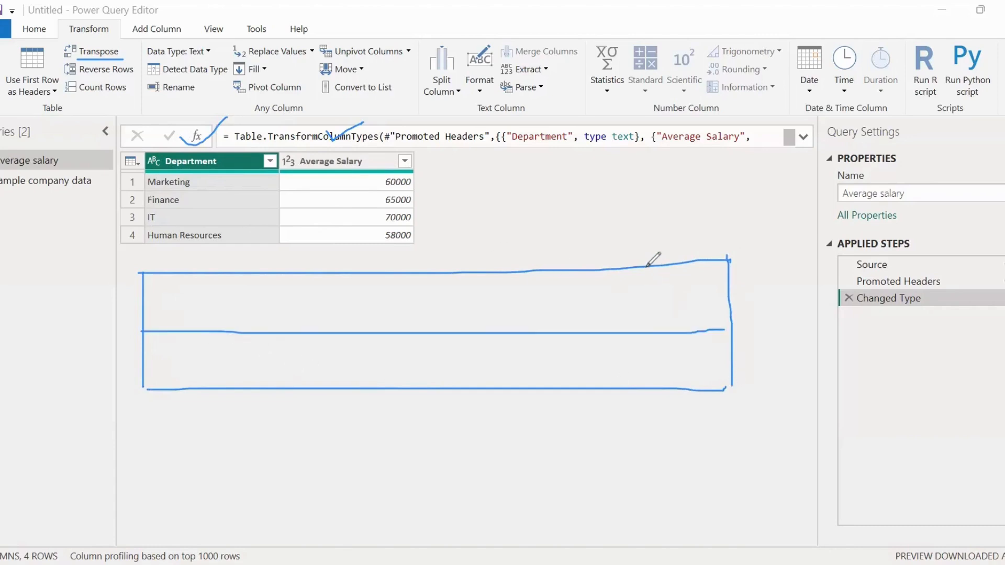
drag(645, 266, 655, 400)
drag(580, 271, 580, 390)
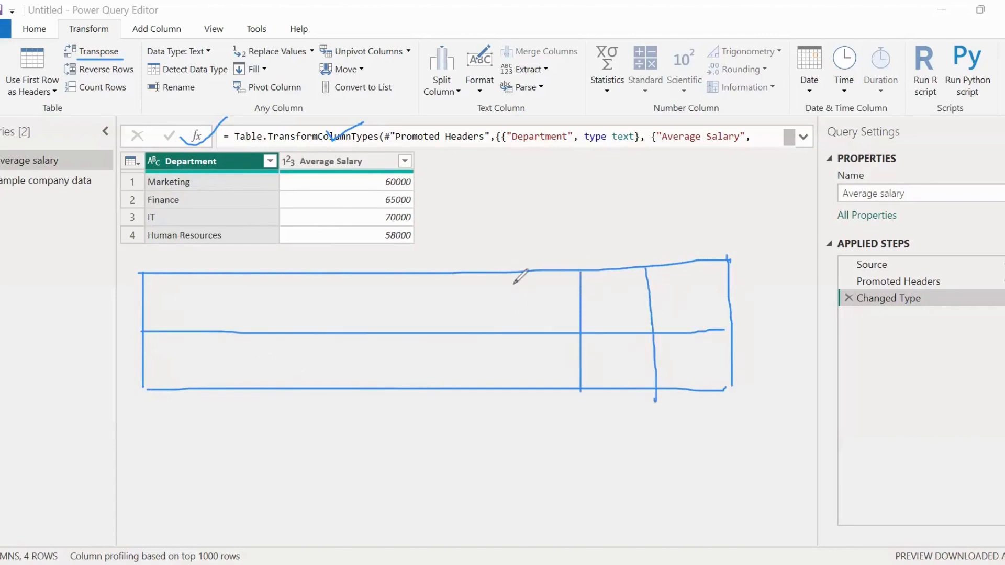
drag(512, 272, 506, 378)
drag(402, 276, 383, 405)
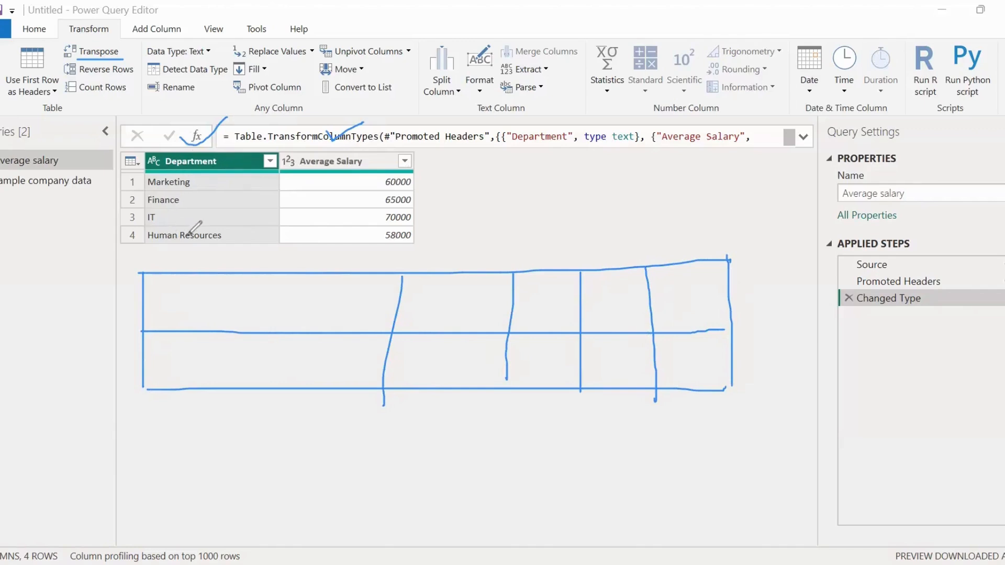
mouse_move(205, 151)
mouse_down()
mouse_move(255, 105)
mouse_move(361, 101)
mouse_up()
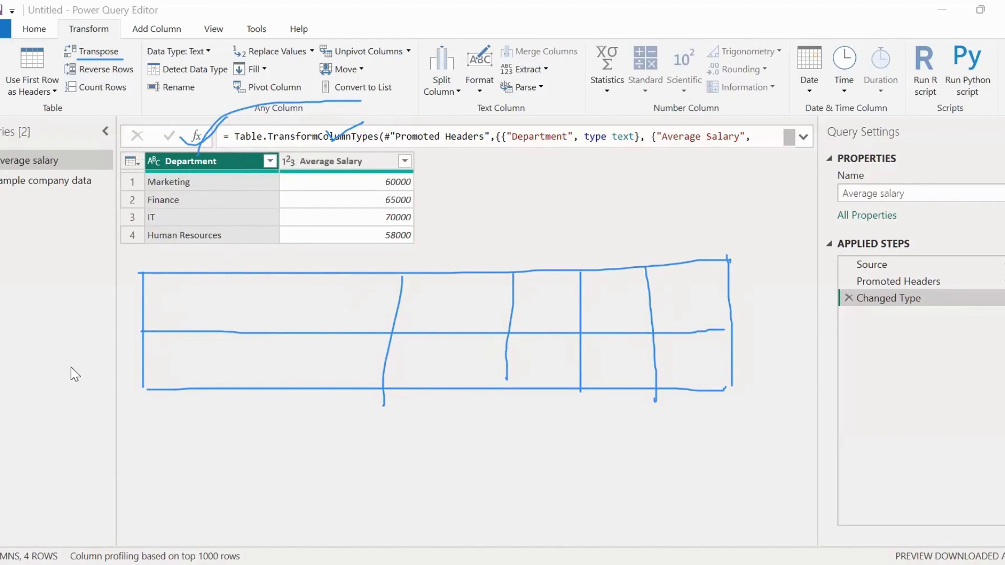
key(Escape)
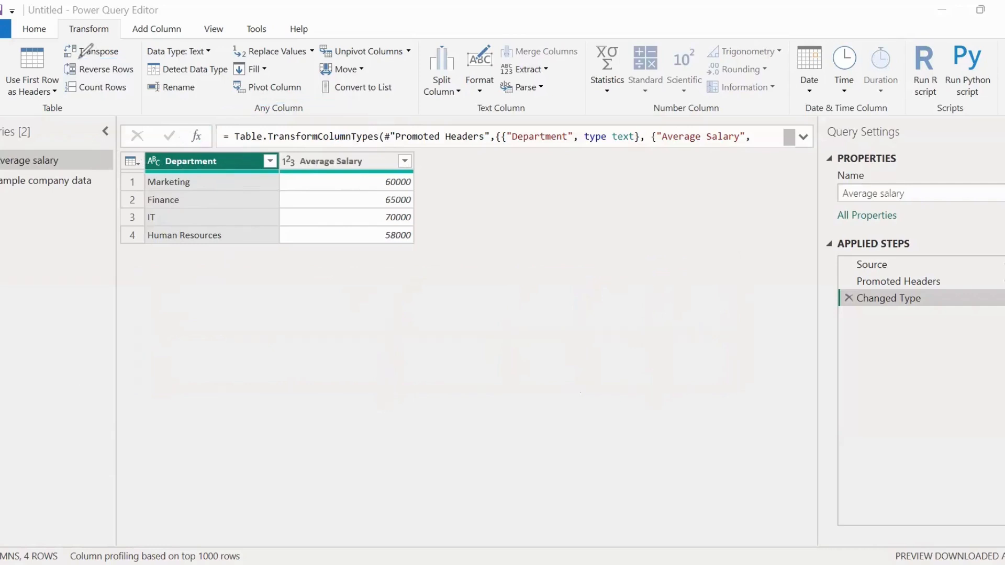
Transpose the Average salary table and promote its first row to column headers.
click(252, 14)
click(86, 52)
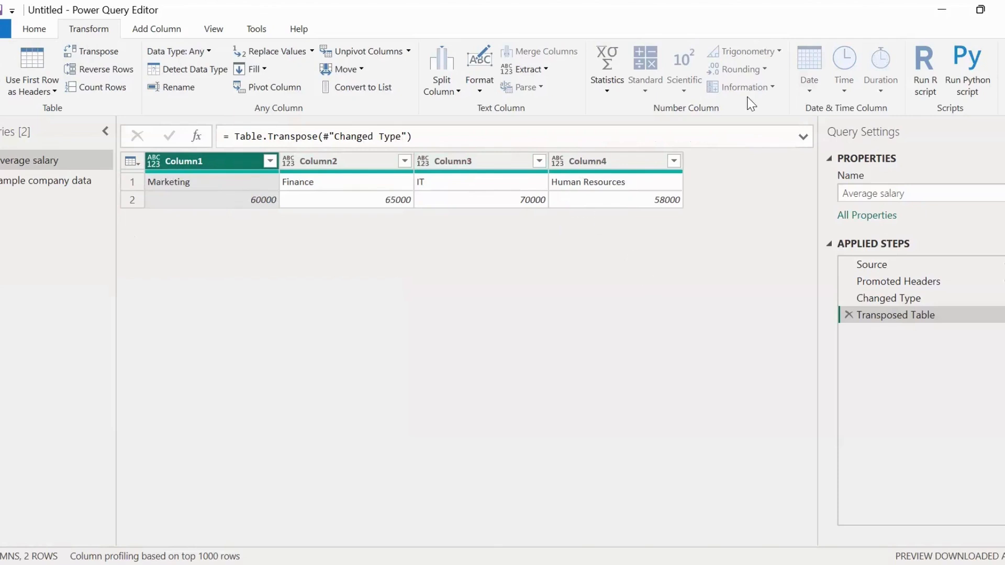
click(30, 30)
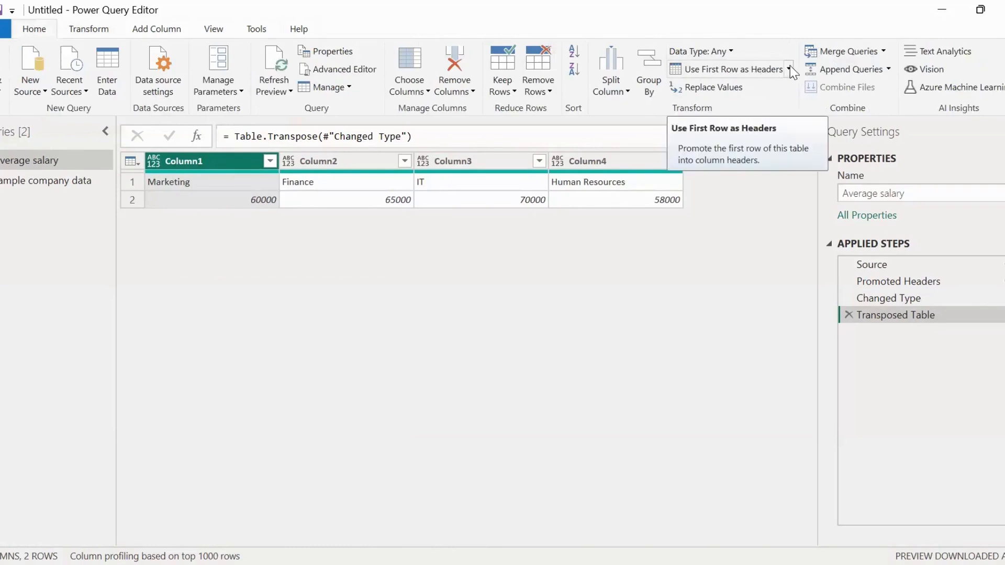
click(774, 69)
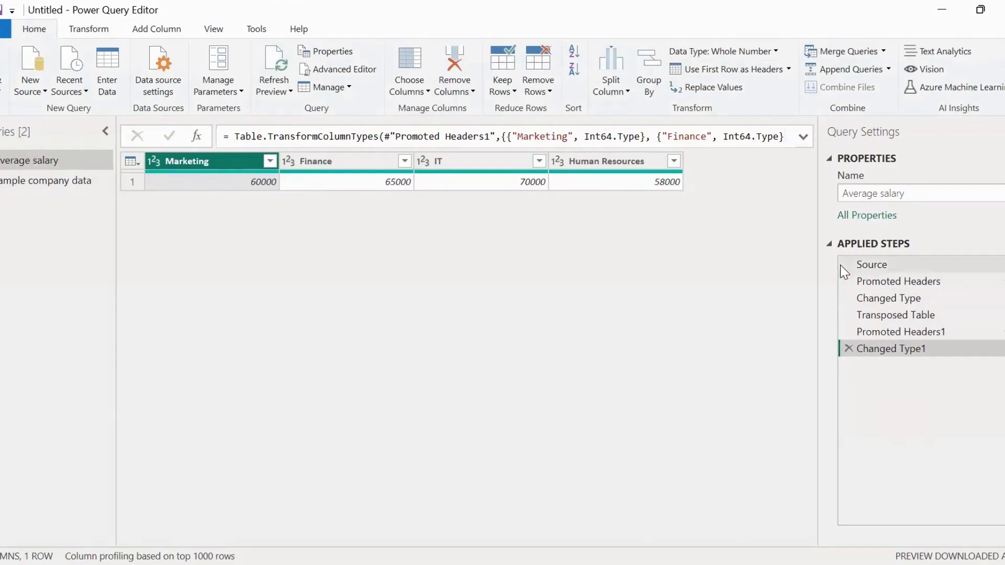
Delete the Changed Type1, Promoted Headers1 and Transposed Table steps from the Average salary query.
click(849, 349)
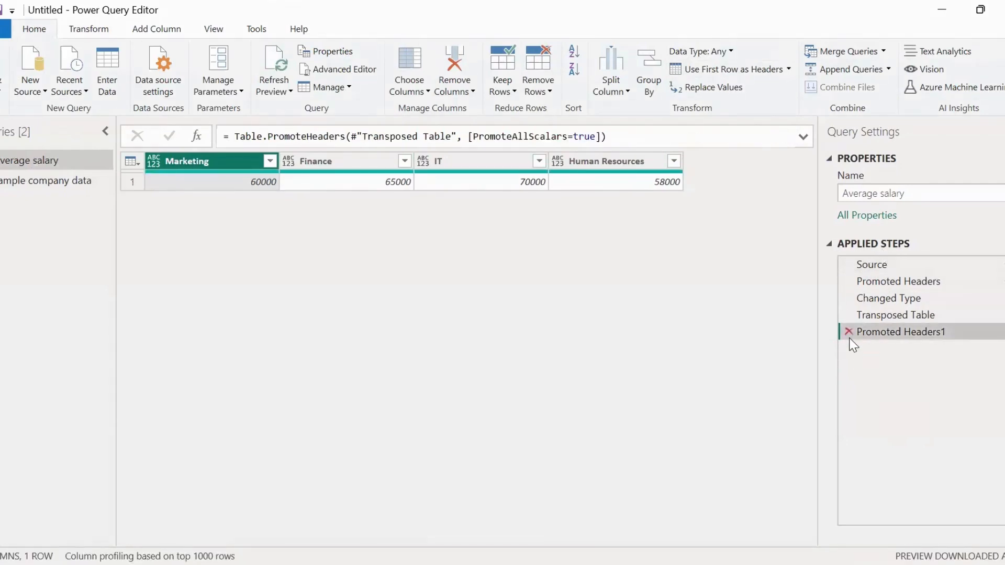
click(849, 332)
click(850, 316)
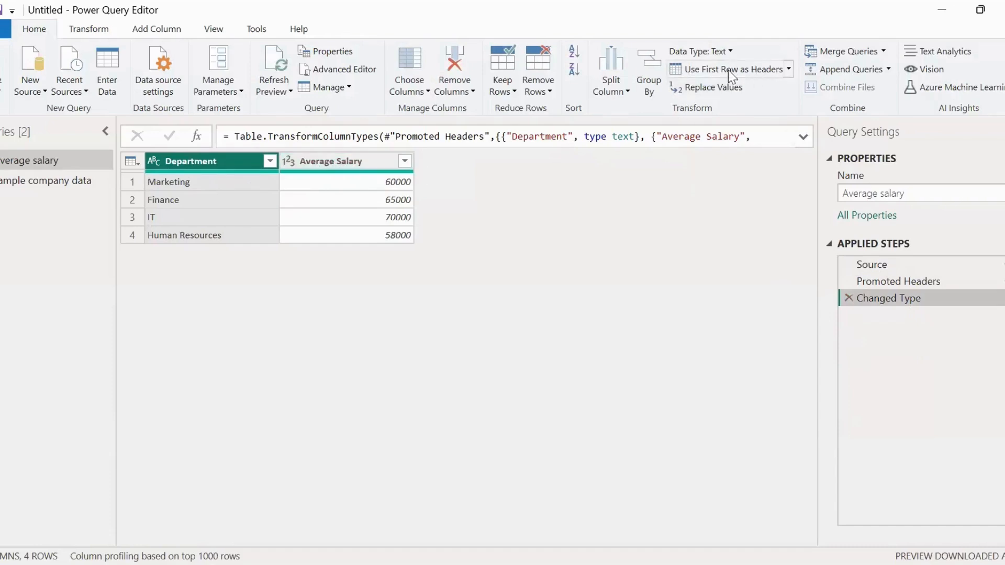
Demote the Average salary table's headers to its first row and transpose the table.
click(788, 69)
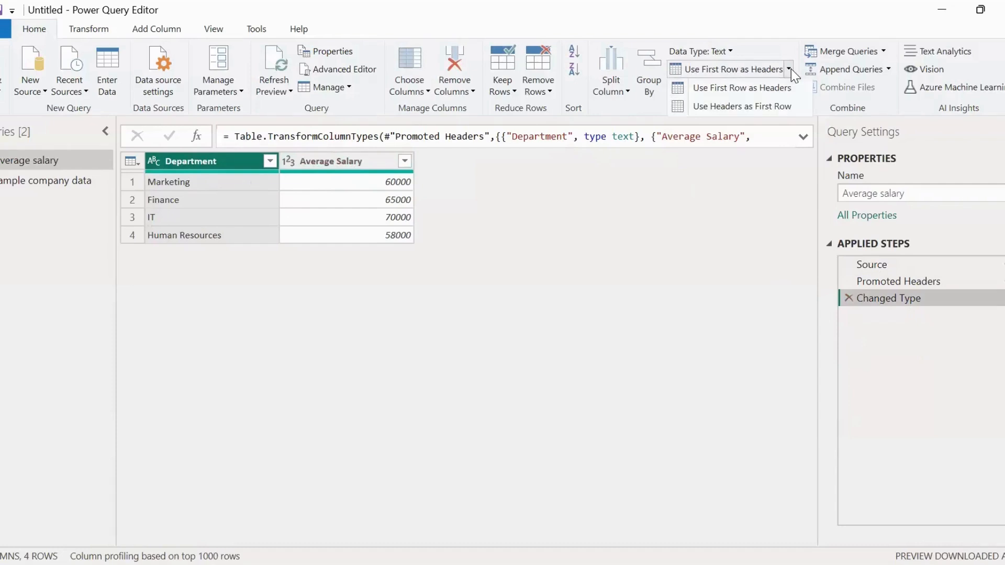
click(759, 107)
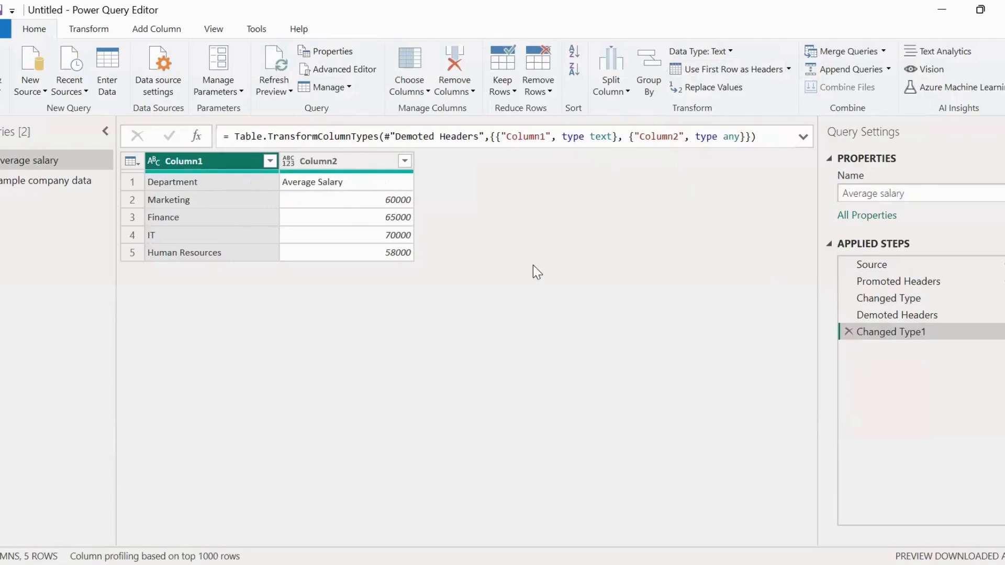
click(84, 29)
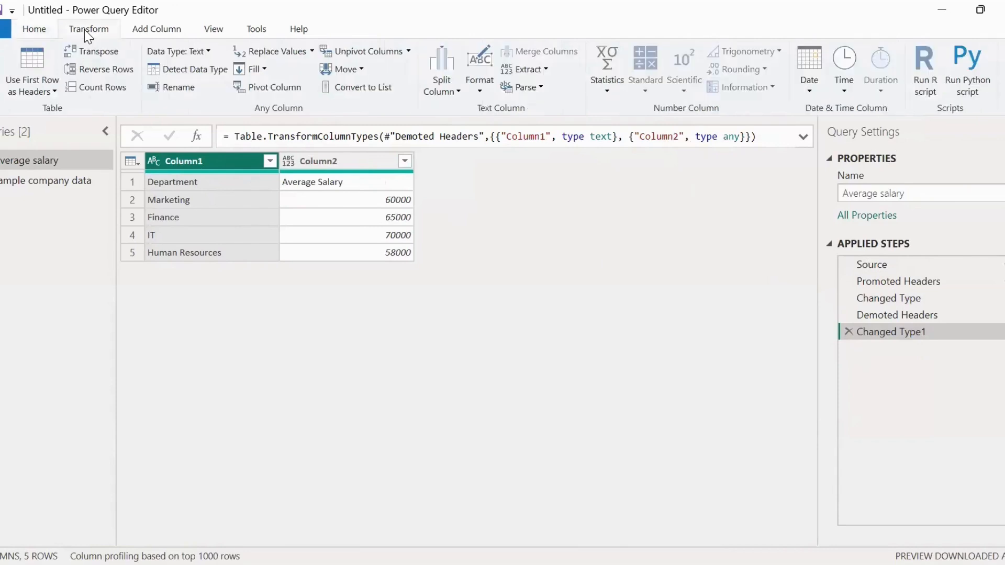
click(100, 52)
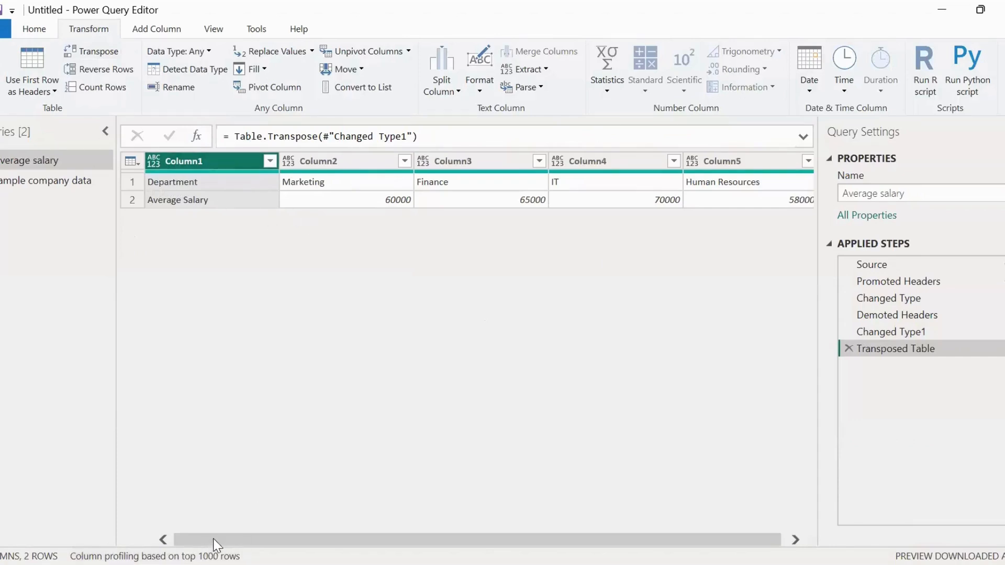
drag(214, 540, 260, 532)
Use the first row of the transposed Average salary table as column headers.
click(32, 29)
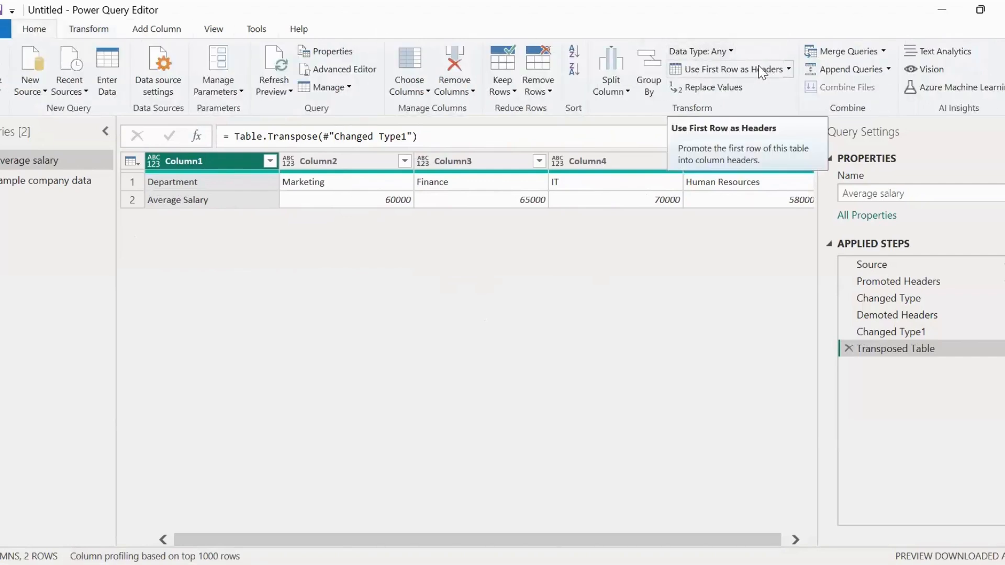
click(759, 69)
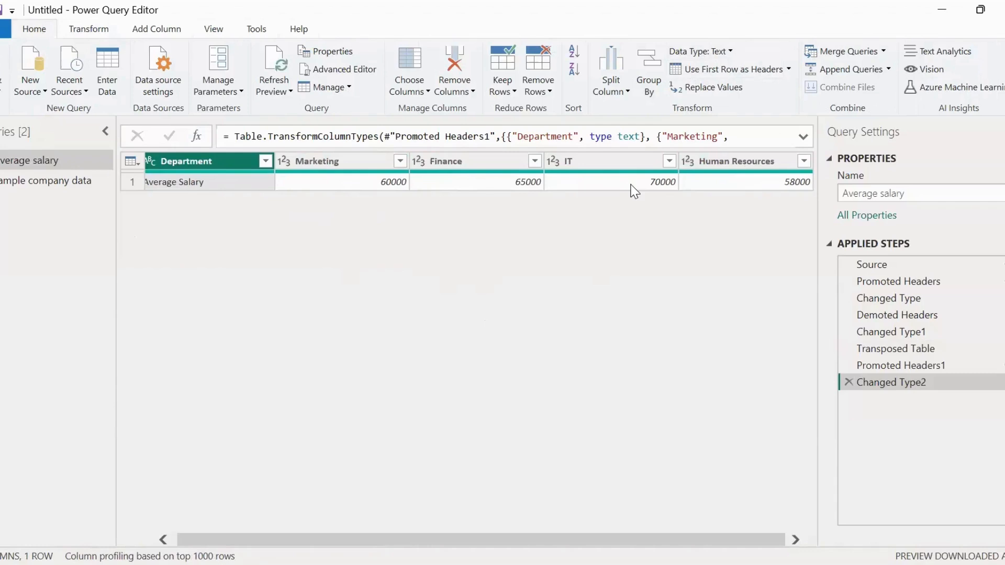
In the sample company data query, set up a pivot of the Attribute column with Value as the values column.
click(100, 27)
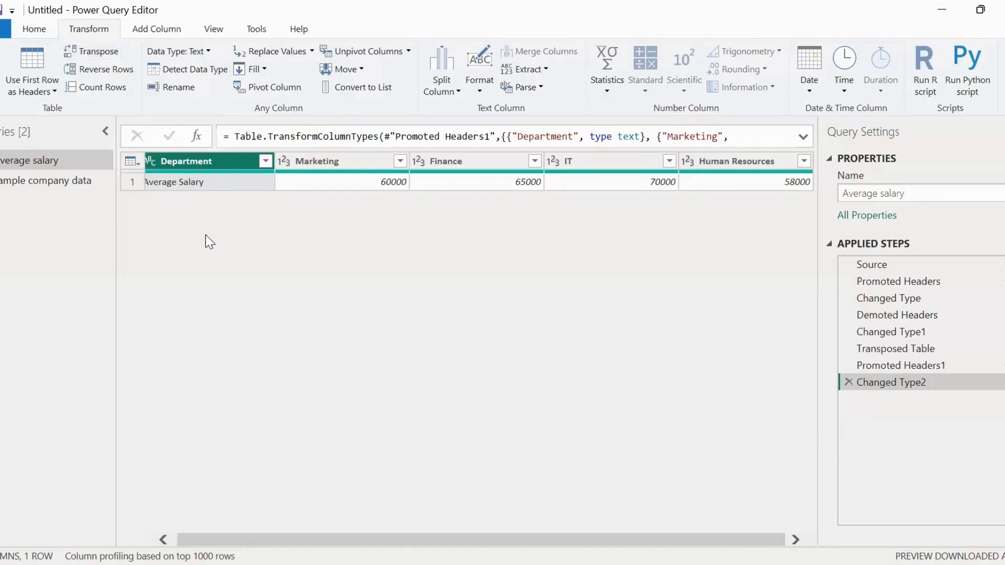
click(52, 187)
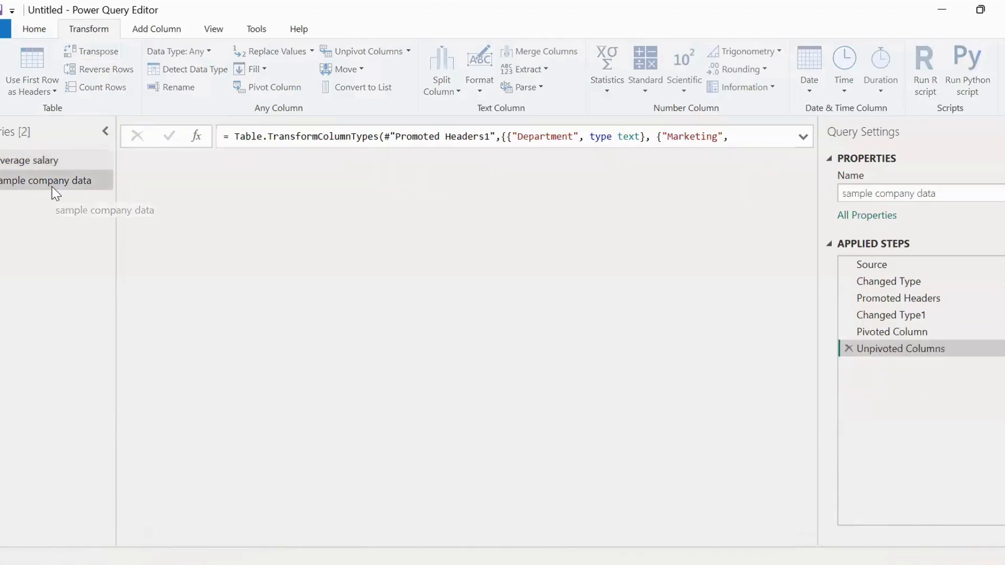
click(224, 167)
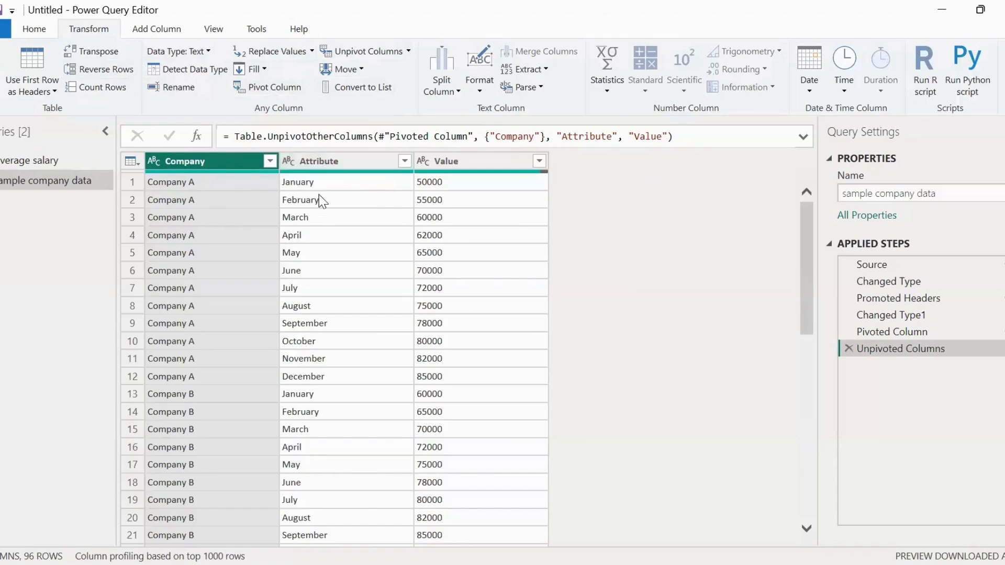
click(328, 162)
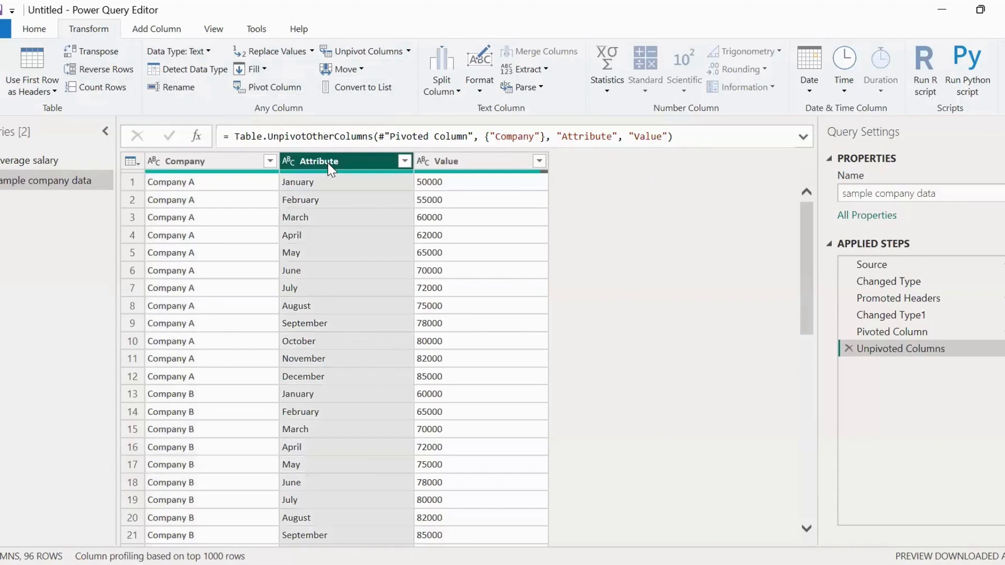
click(271, 89)
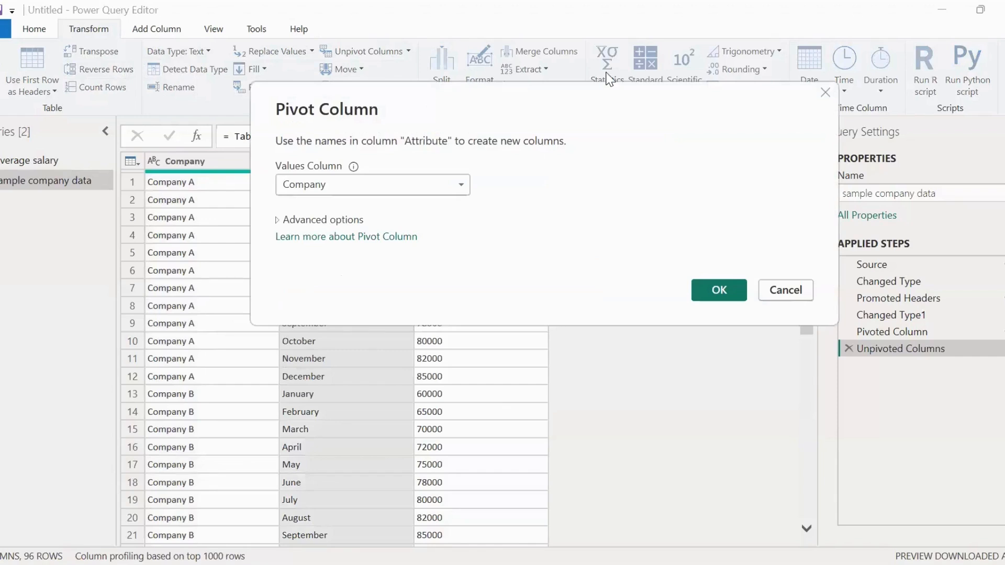
drag(359, 99, 606, 73)
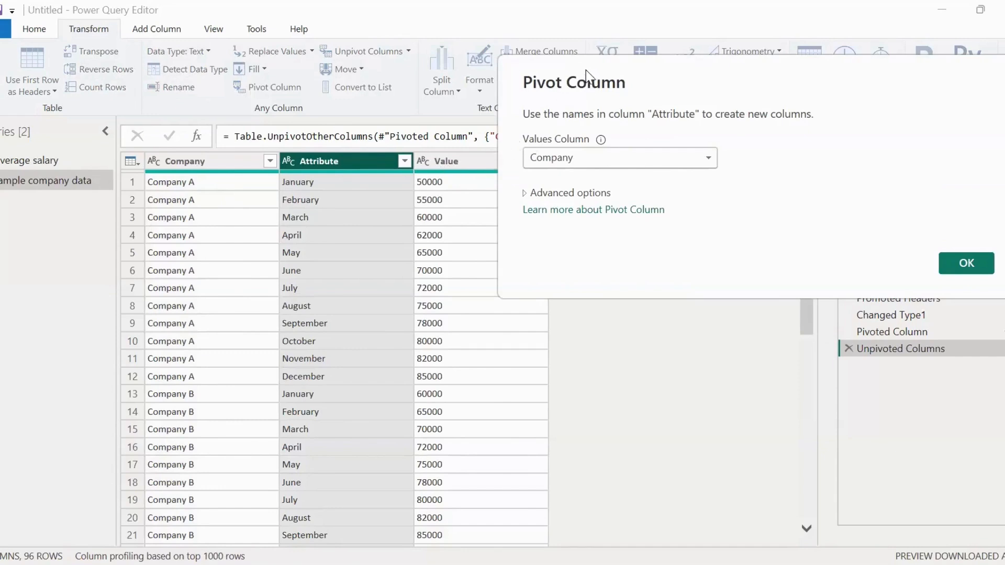
drag(587, 72, 359, 49)
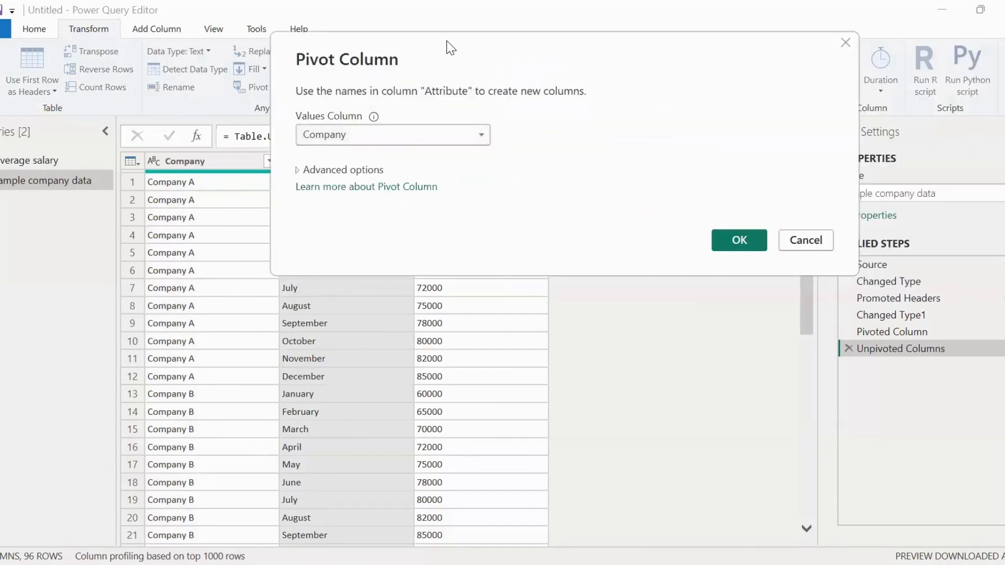
drag(446, 41, 664, 52)
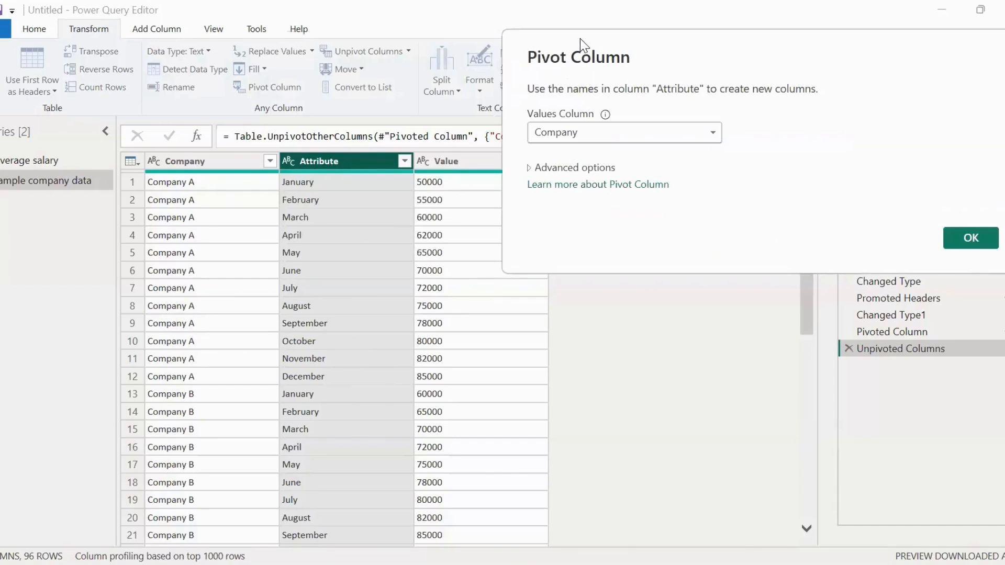
drag(580, 38, 351, 40)
click(367, 133)
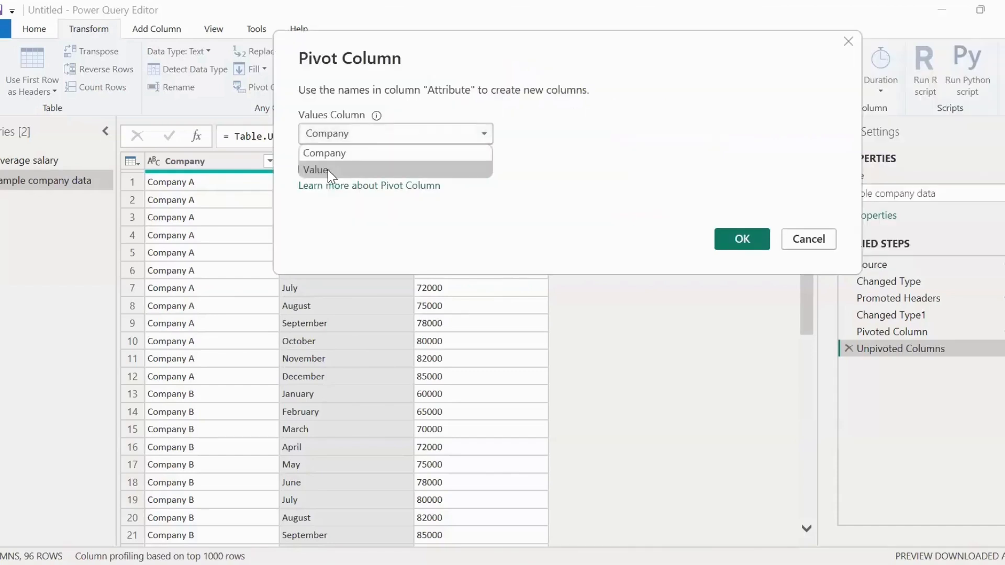
click(328, 169)
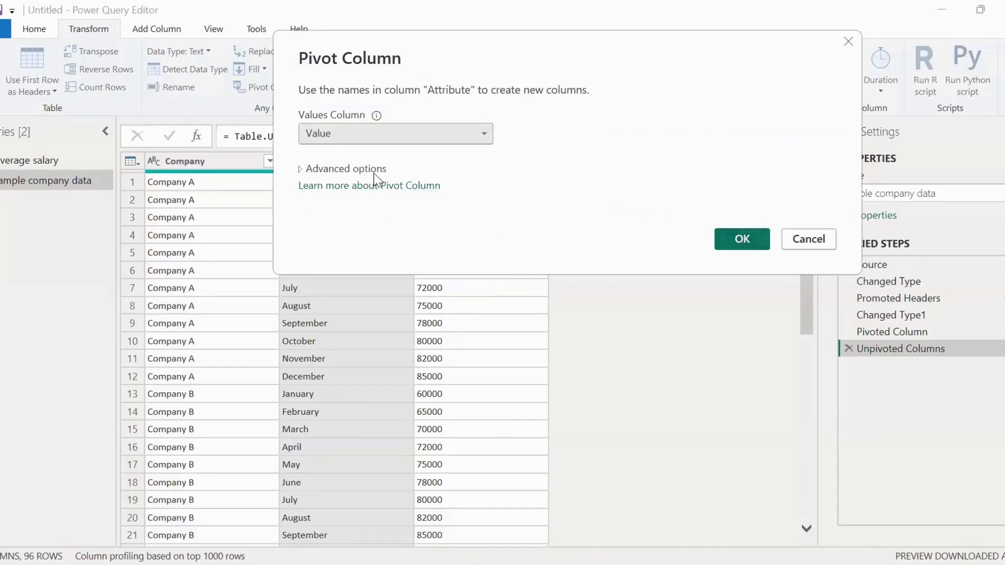
Apply the Attribute pivot with Count (All) as the aggregate value function.
click(300, 169)
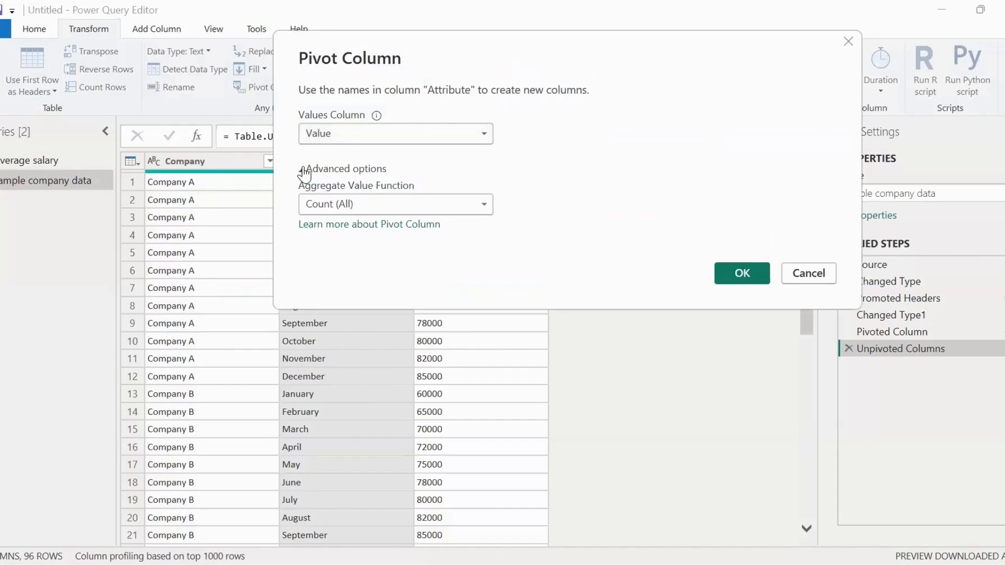
click(365, 205)
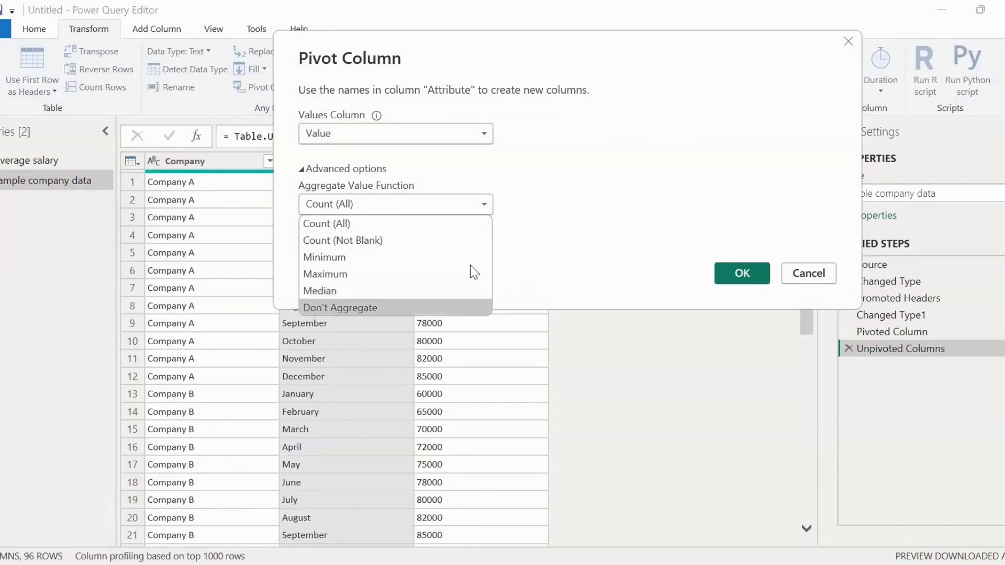
click(554, 189)
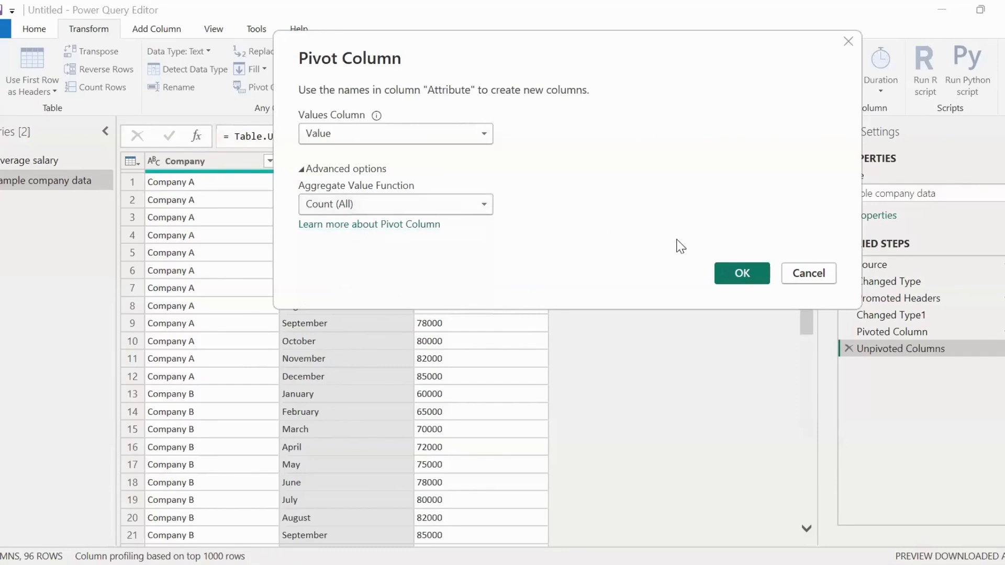
click(738, 279)
Examine the pivoted month columns and the January cells for several companies.
scroll(258, 543, right, 2)
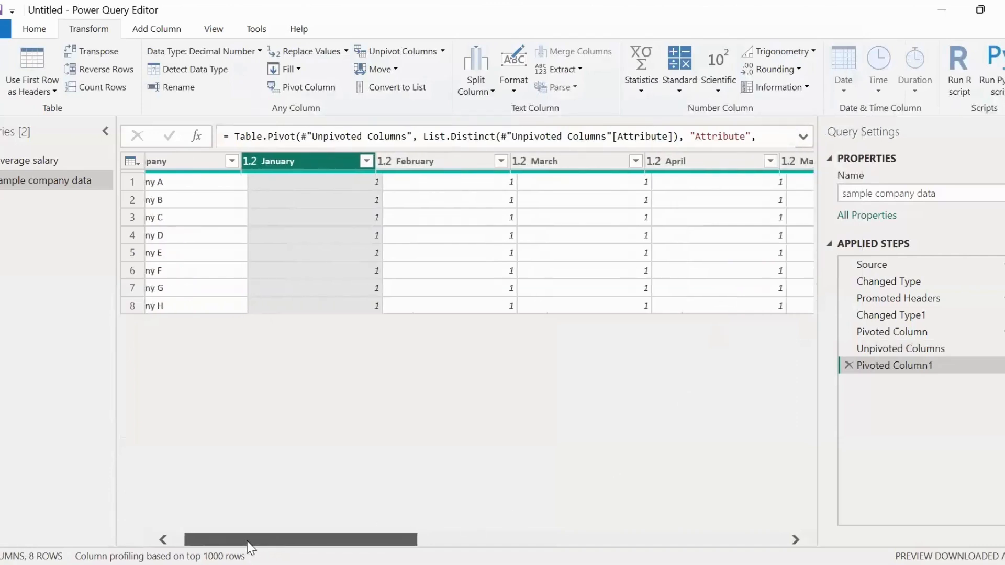
scroll(251, 547, left, 2)
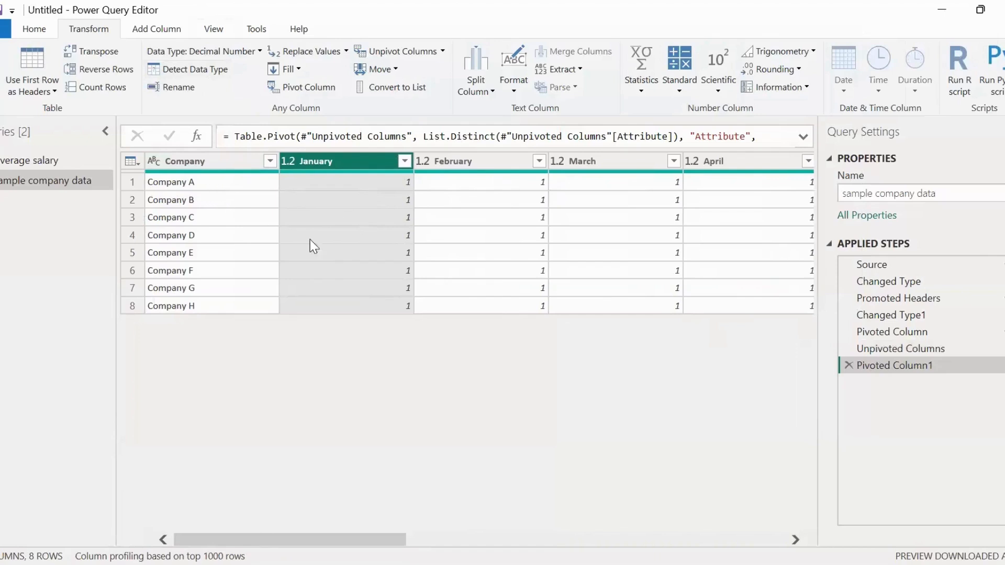
drag(315, 540, 173, 508)
click(374, 183)
click(355, 202)
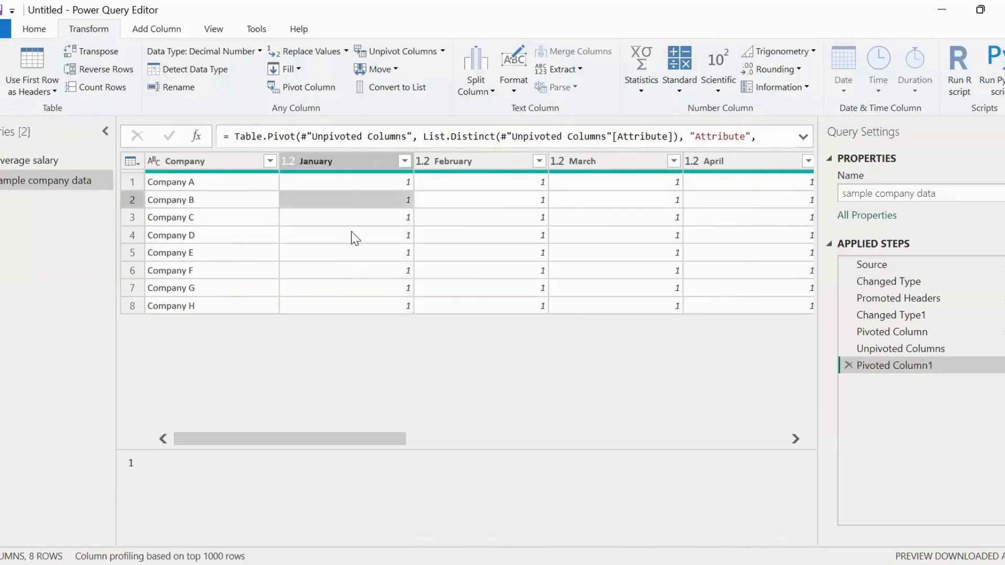
click(351, 221)
click(354, 256)
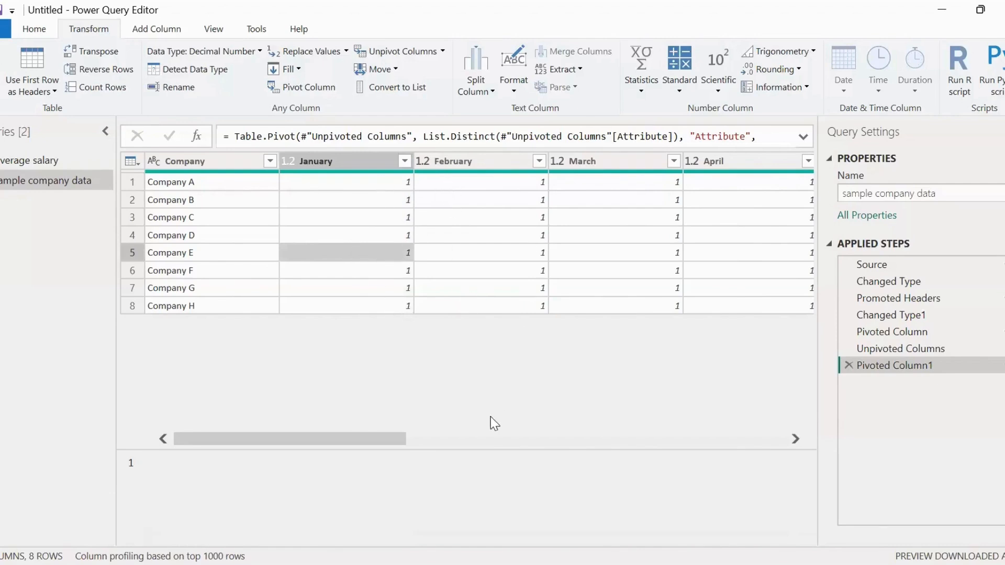
drag(308, 444, 308, 443)
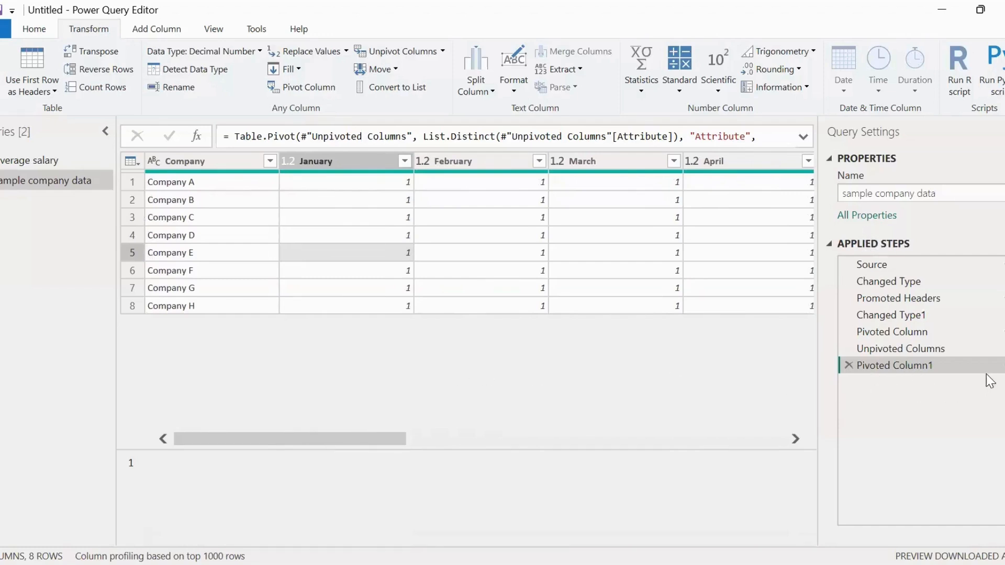
Change the aggregate value function of the existing Attribute pivot to Don't Aggregate and look over the month columns.
click(1000, 365)
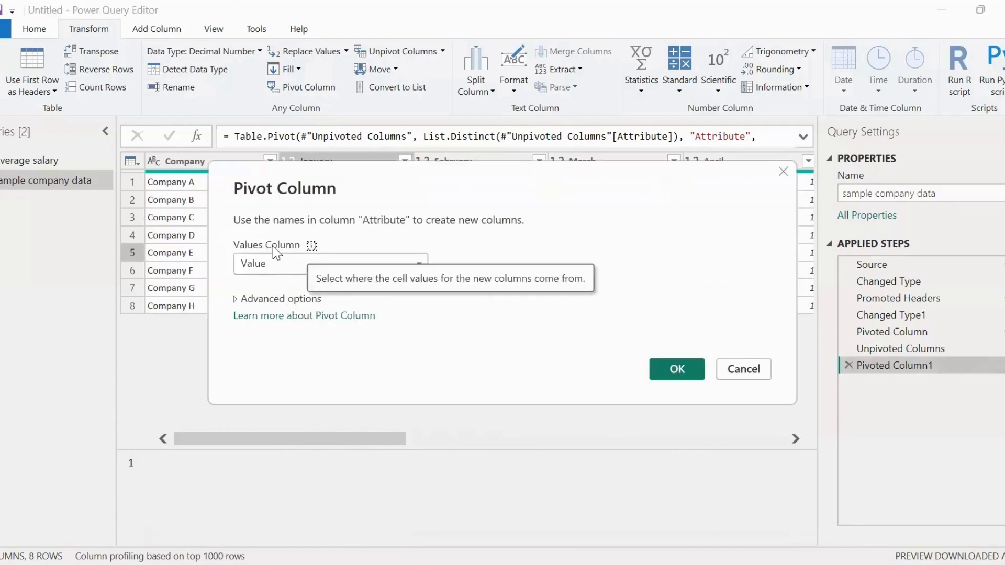
drag(344, 169, 354, 75)
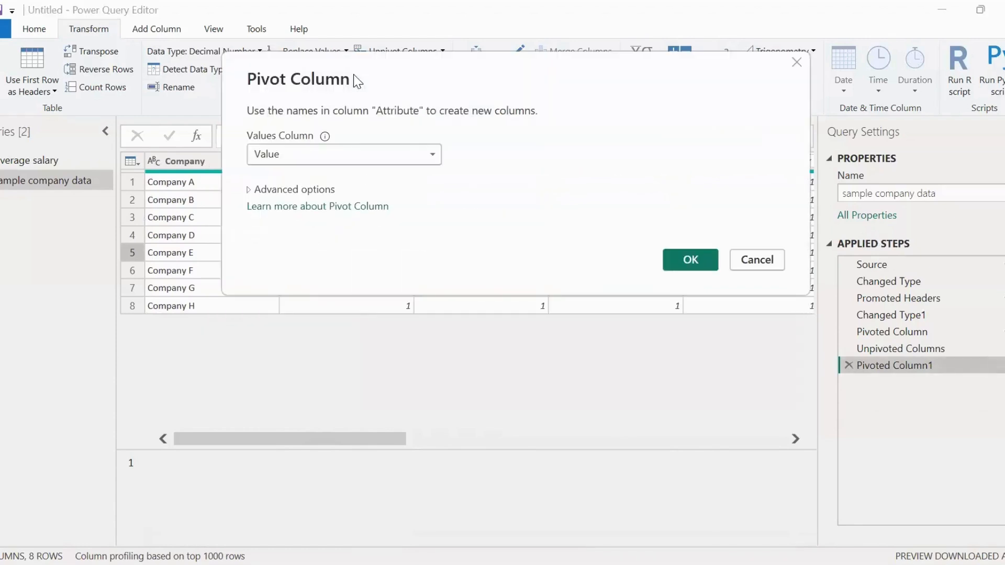
click(250, 190)
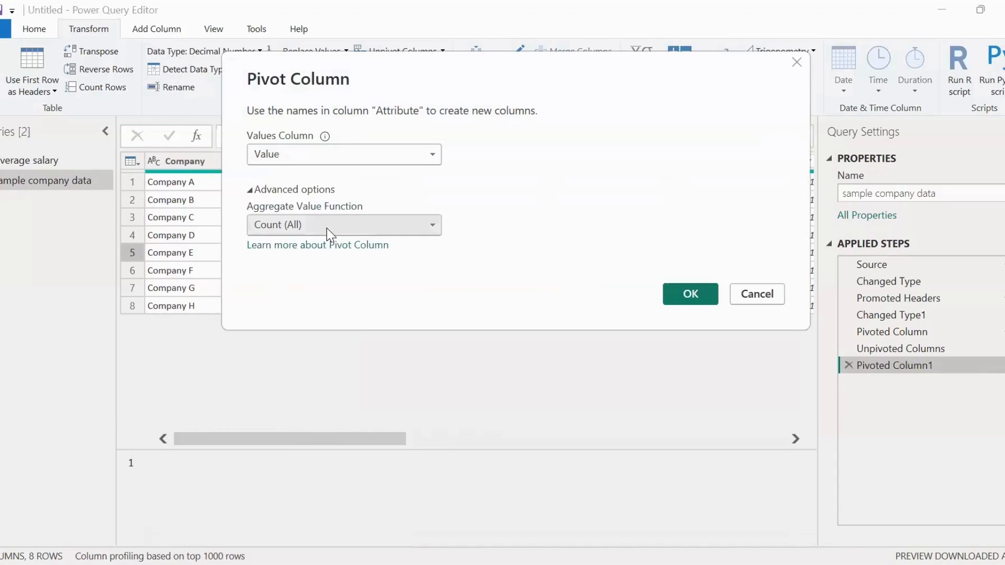
click(327, 228)
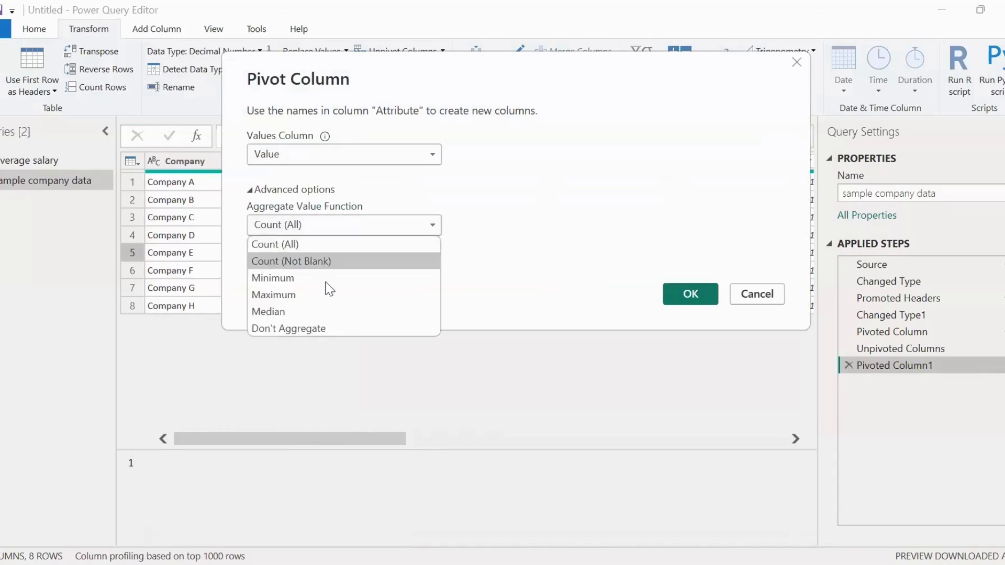
click(314, 330)
click(686, 305)
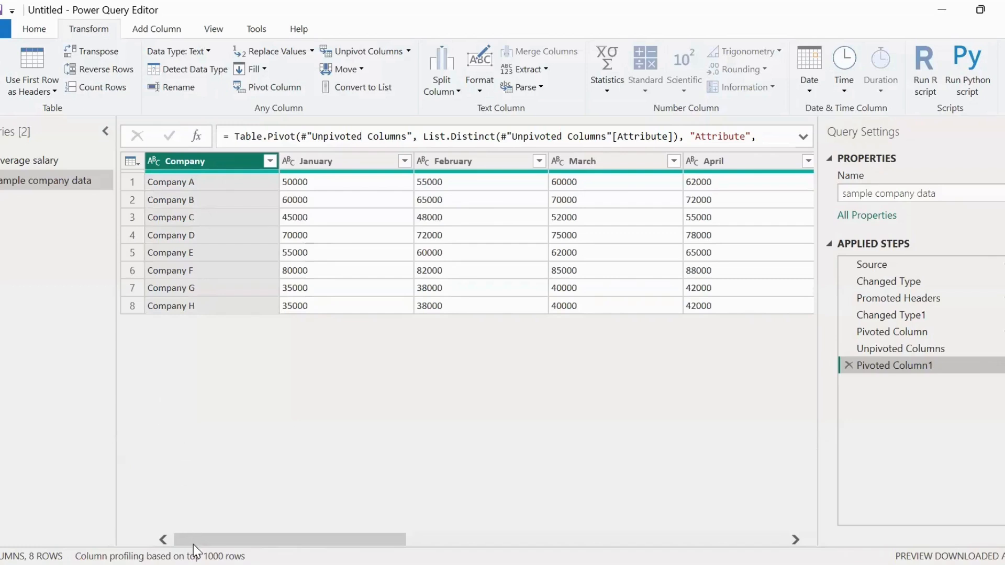
mouse_move(193, 545)
mouse_down()
mouse_move(326, 545)
mouse_move(178, 542)
mouse_up()
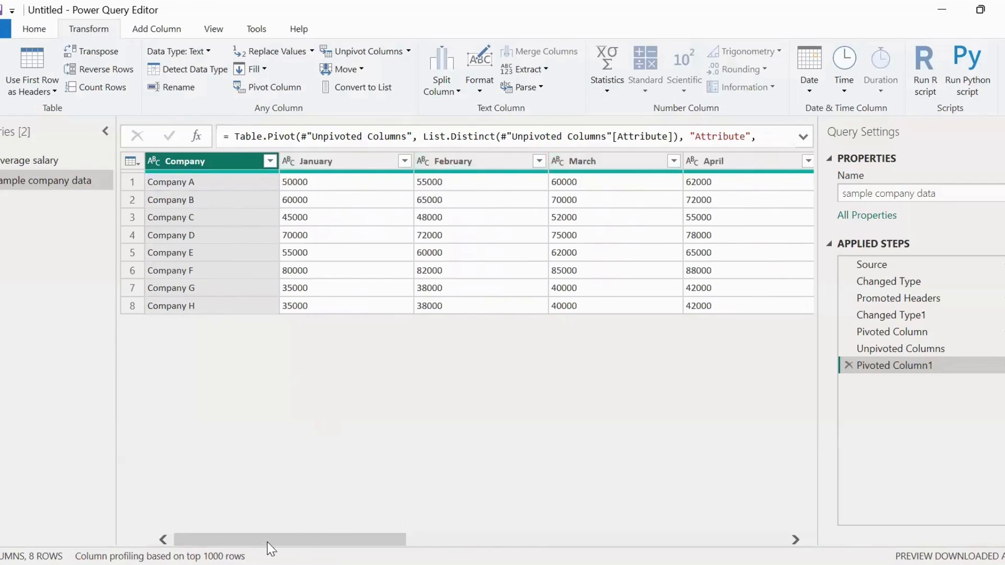
drag(267, 542, 246, 537)
Remove the Pivoted Column1 step and review the January rows of Company A and Company B.
click(847, 363)
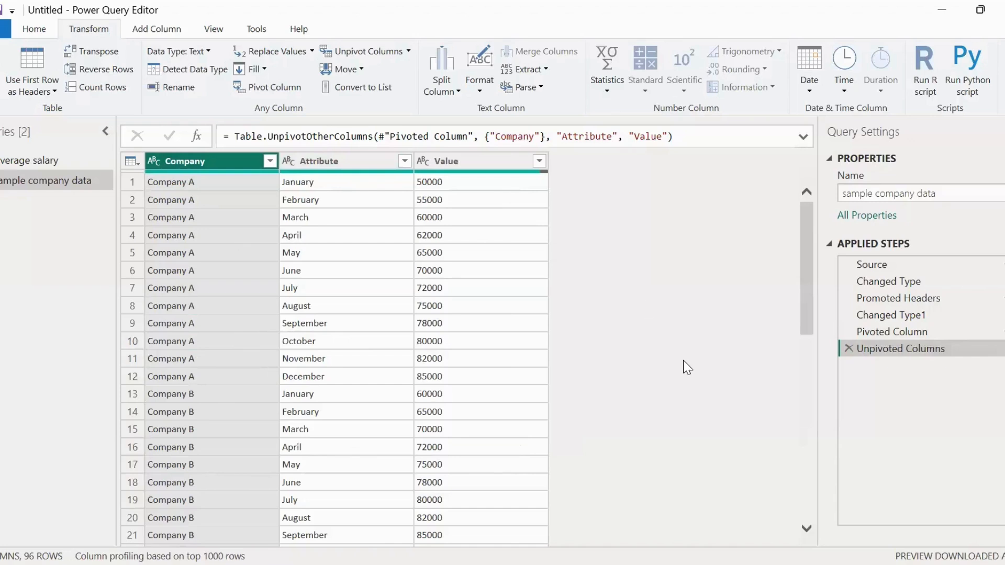
click(215, 183)
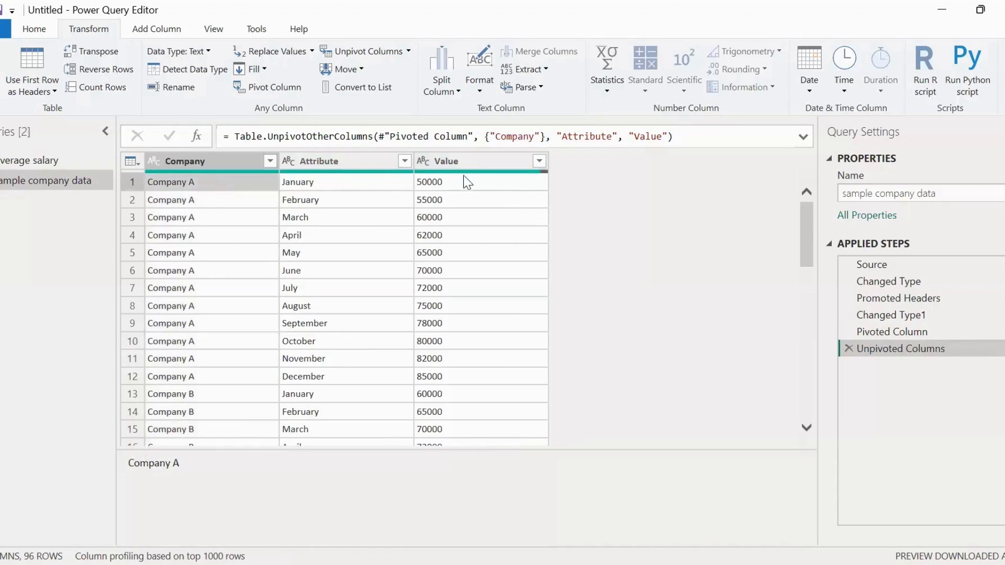
click(429, 184)
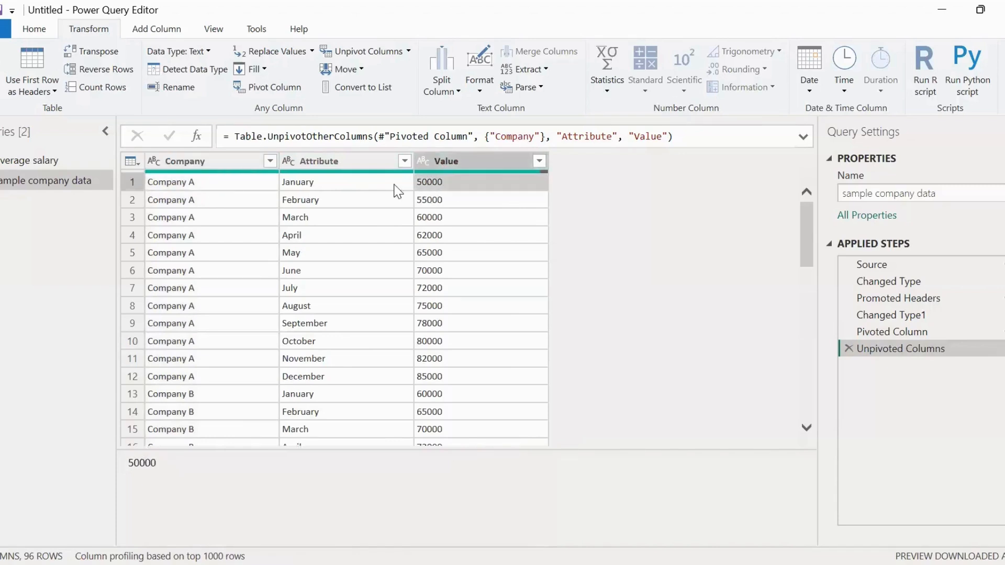
click(193, 401)
click(437, 400)
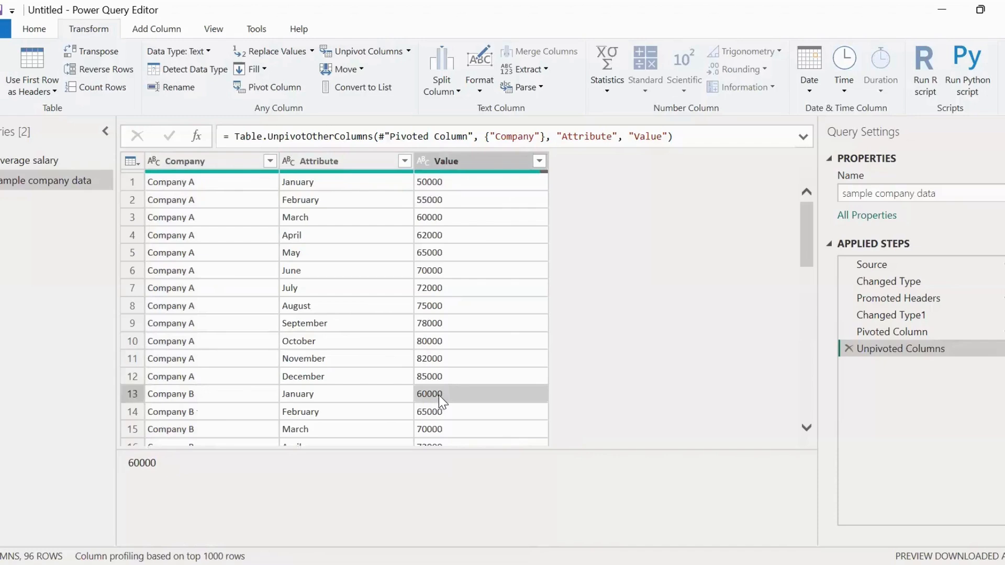
scroll(445, 388, down, 9)
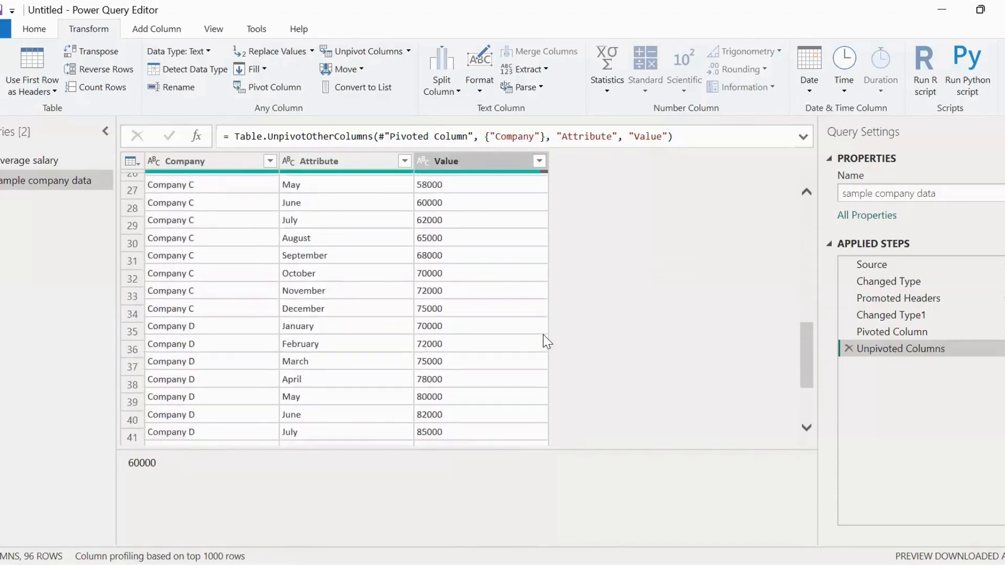
scroll(546, 341, up, 9)
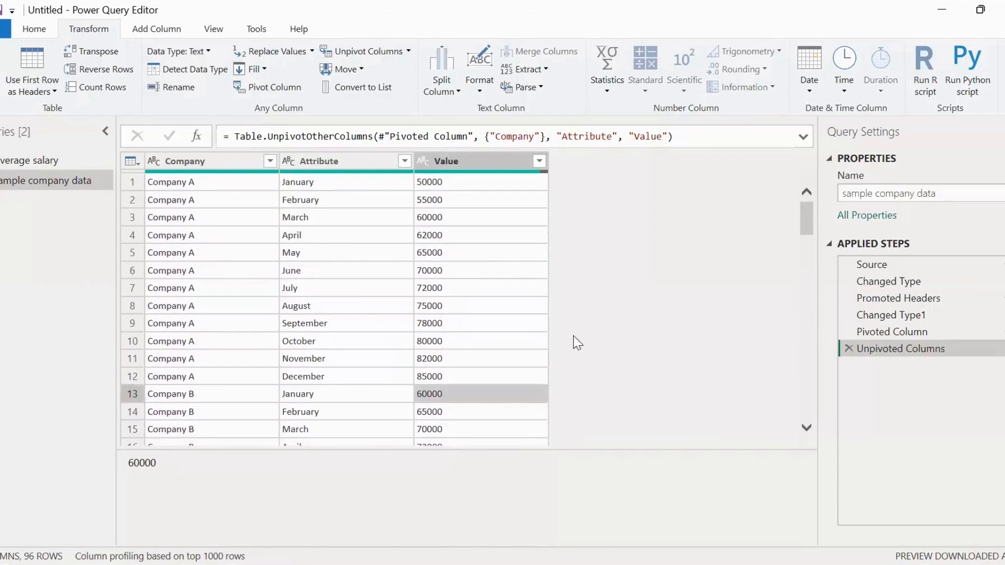
Set up a new pivot of the Attribute column with Value as the values column.
click(328, 164)
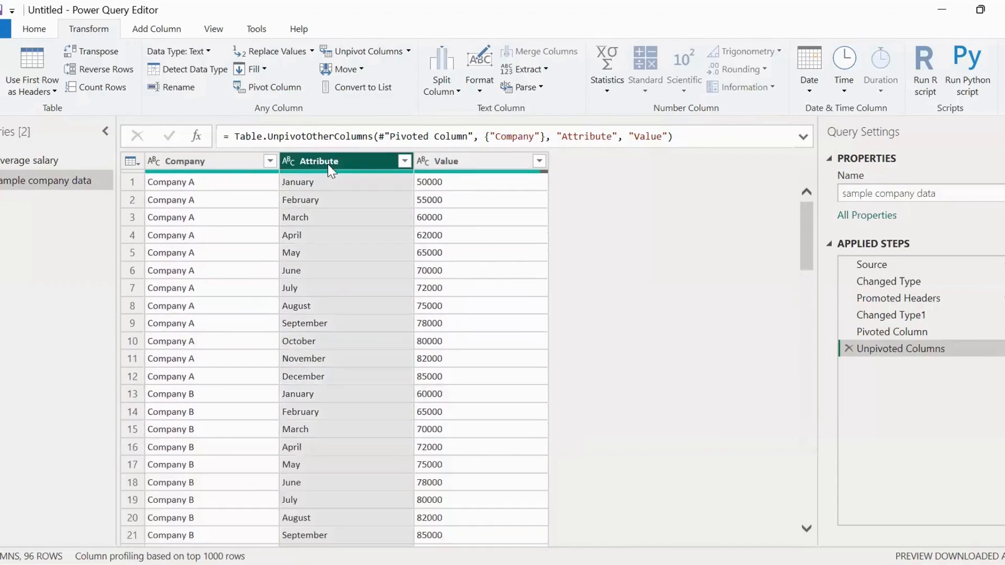
click(265, 89)
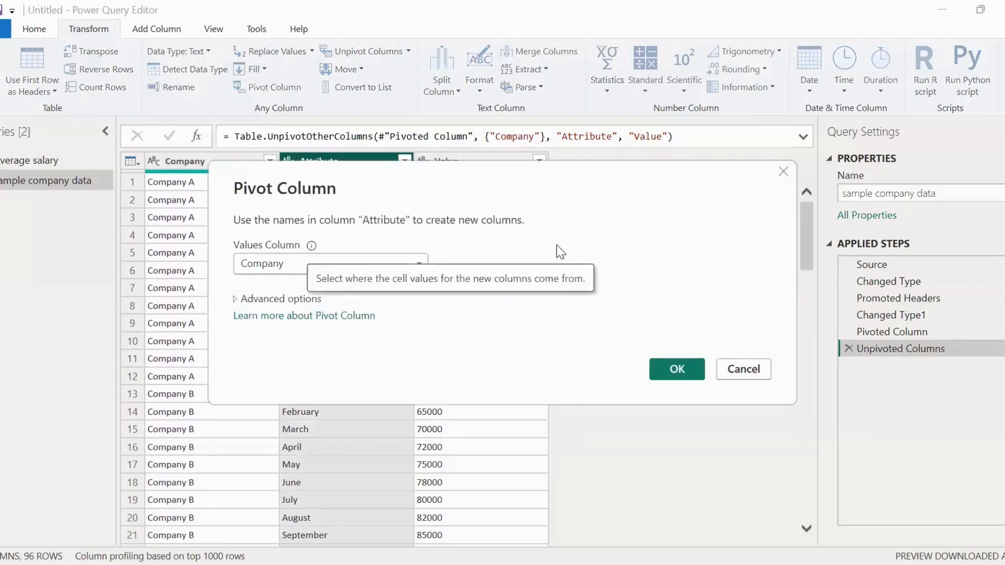
click(290, 266)
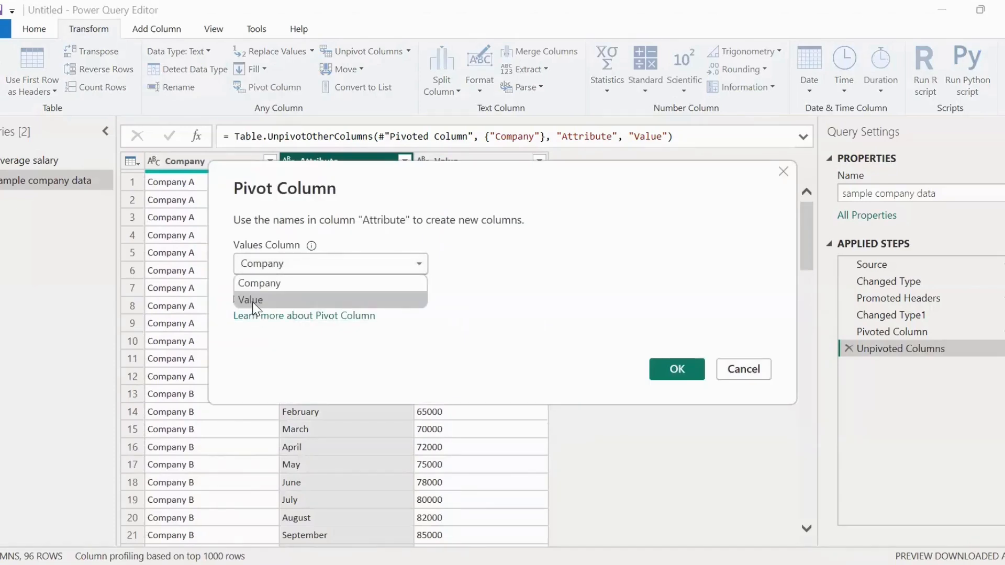
click(253, 300)
drag(381, 187, 420, 120)
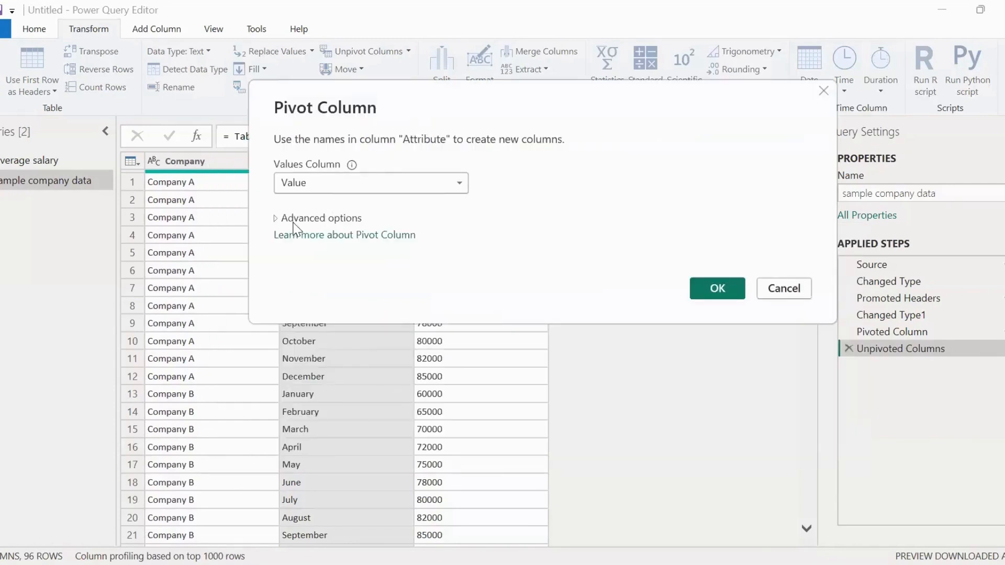
Apply the Attribute pivot with Don't Aggregate as the aggregate value function and review the month columns through December.
click(276, 218)
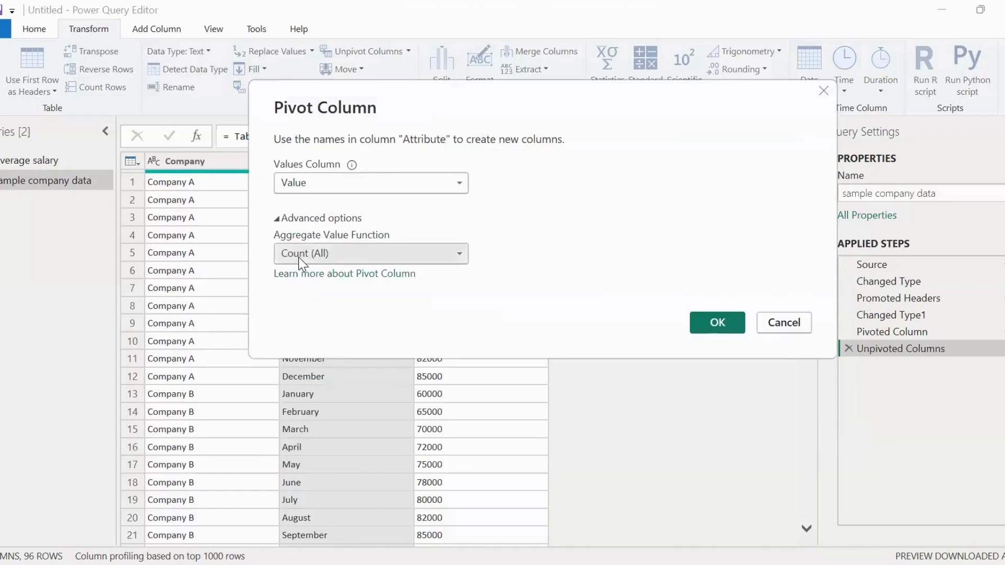
click(299, 256)
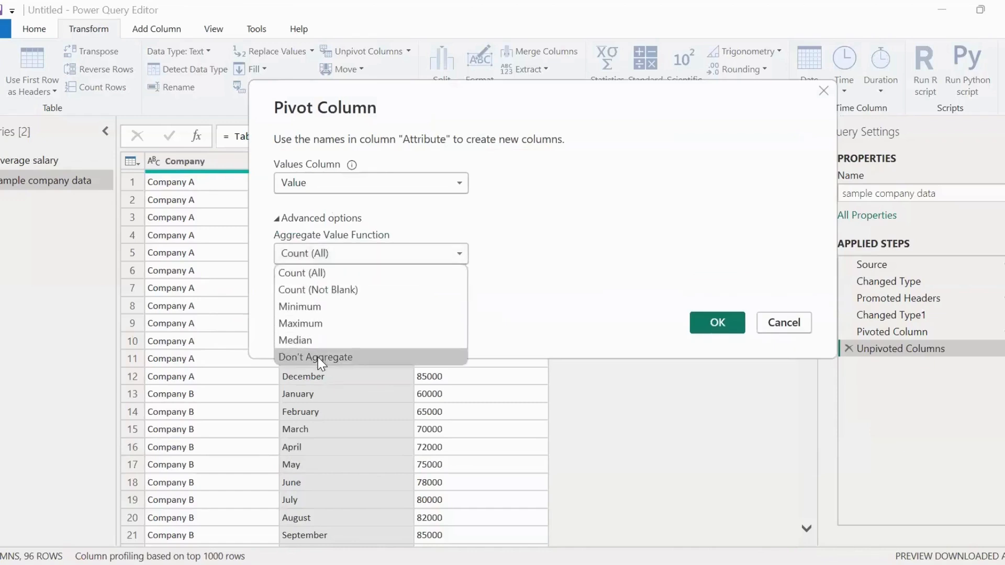
click(319, 357)
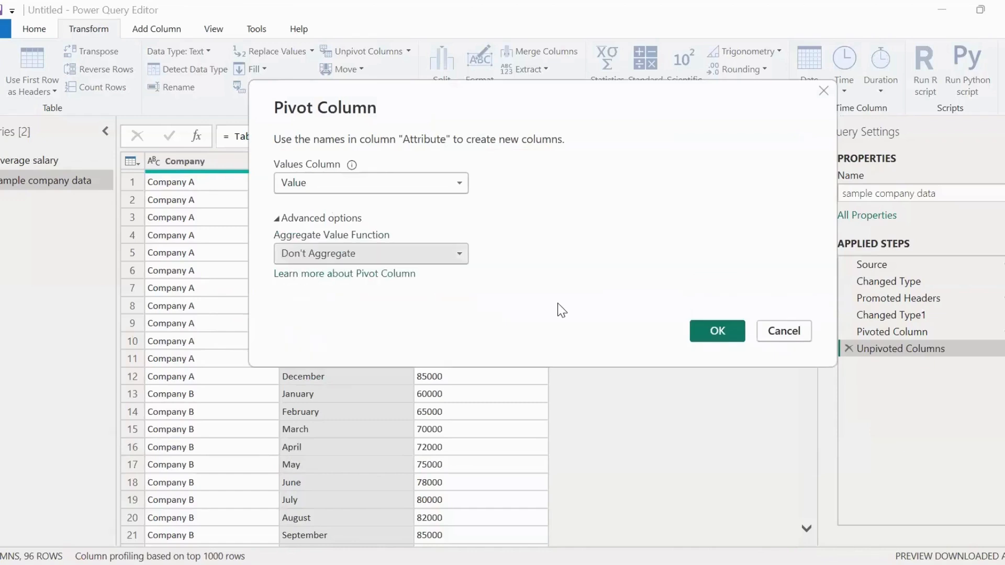
click(699, 337)
drag(283, 543, 662, 545)
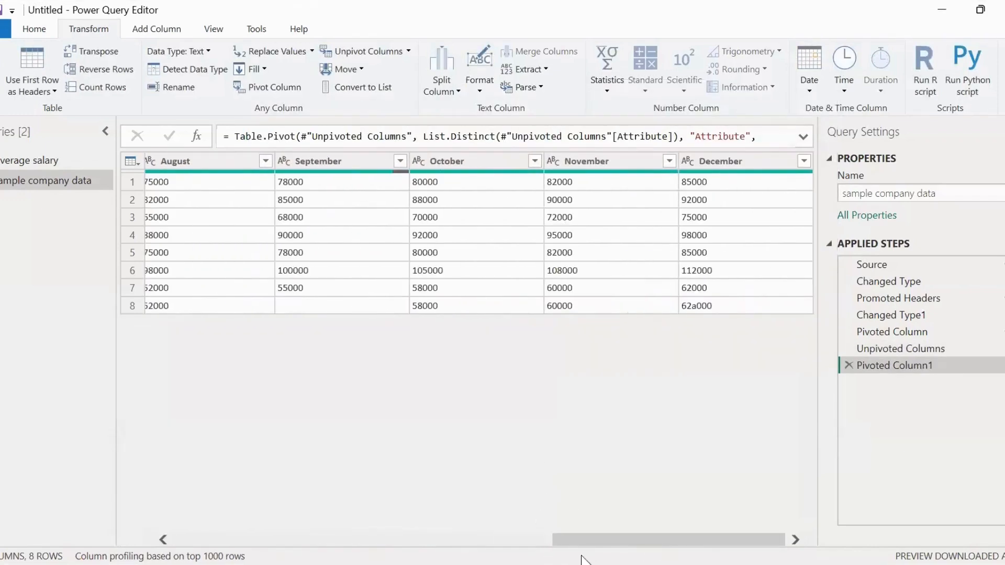
drag(580, 541, 222, 466)
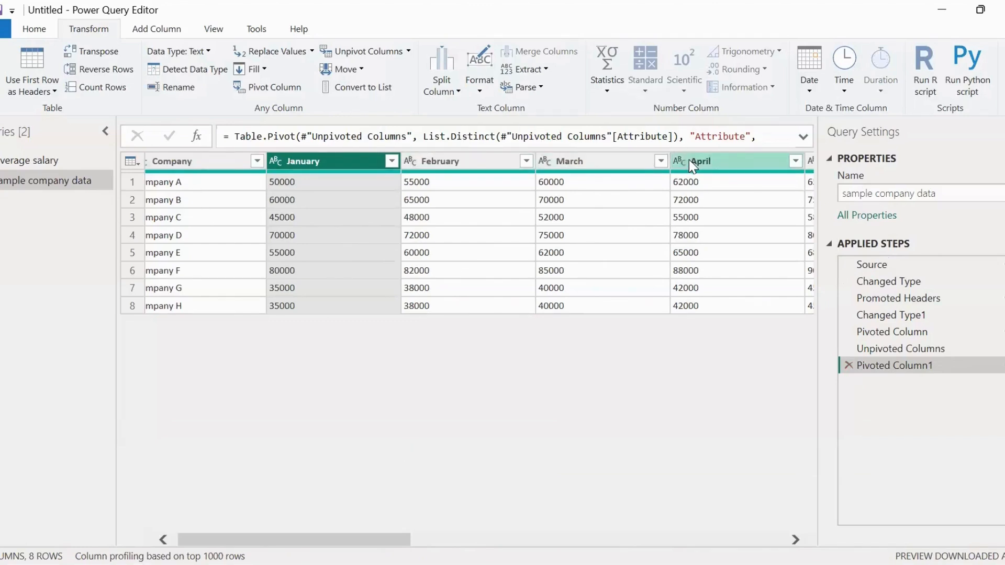
drag(308, 538, 210, 535)
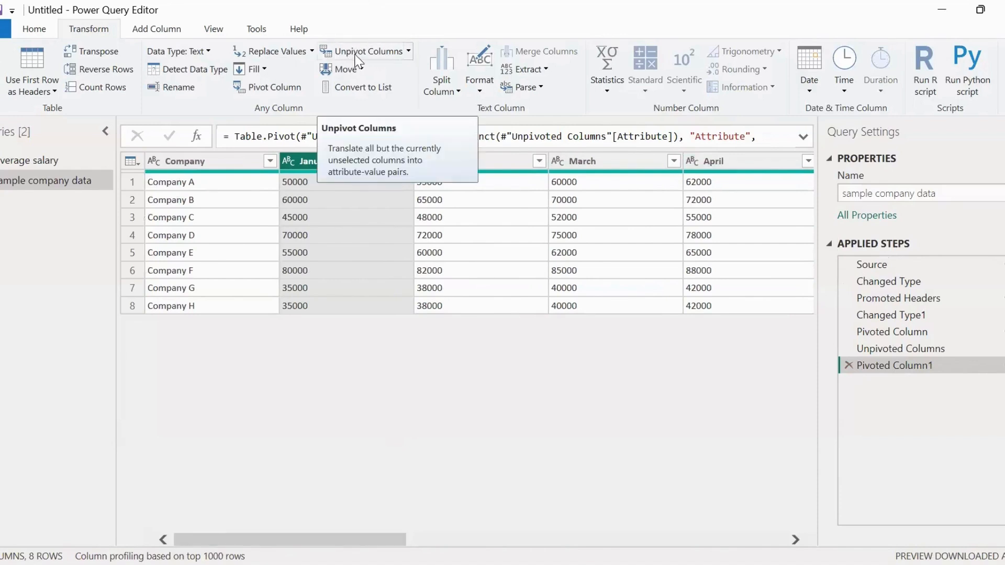
Select the January through December columns and unpivot them into attribute-value pairs.
click(407, 51)
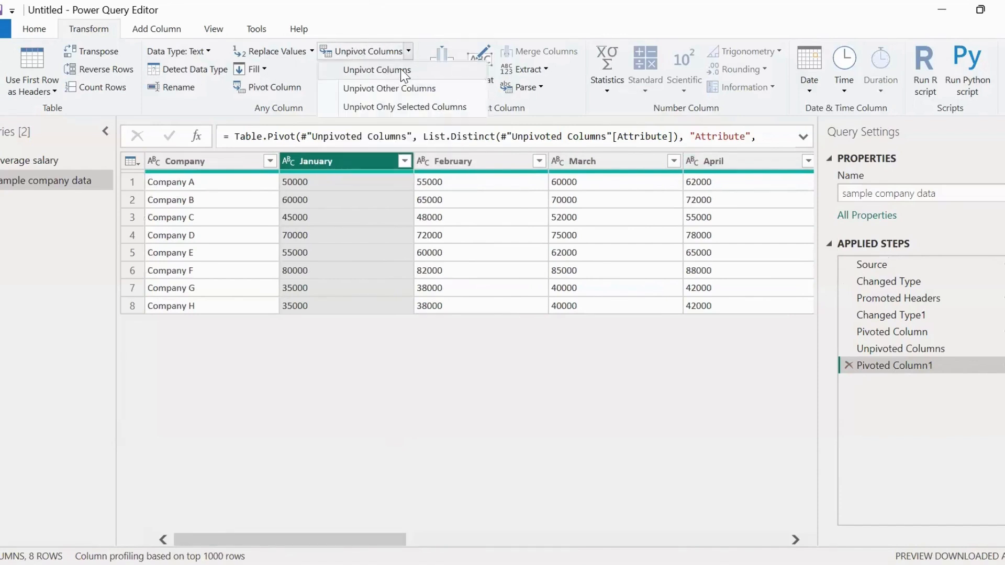
click(379, 167)
drag(254, 540, 227, 541)
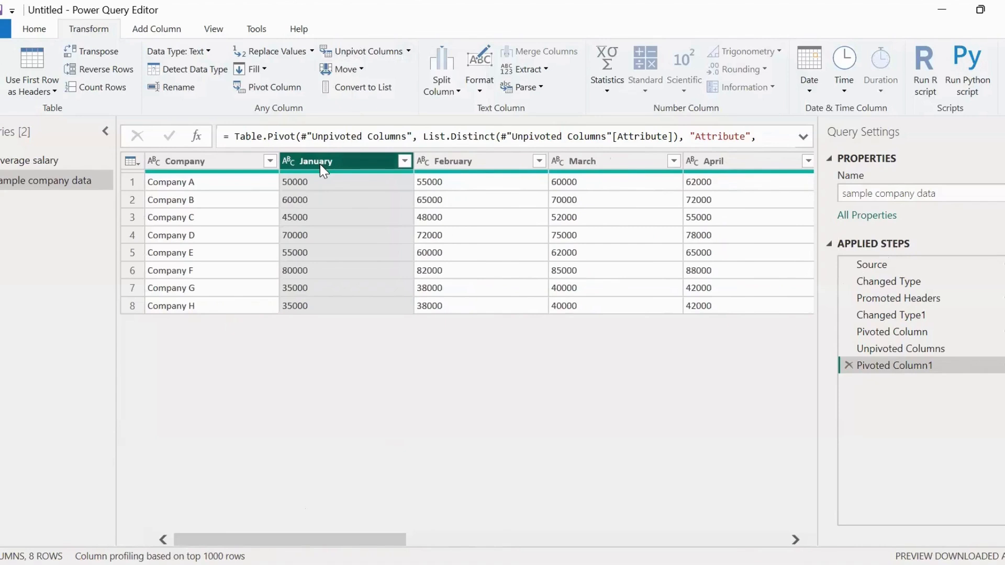
drag(224, 544, 638, 544)
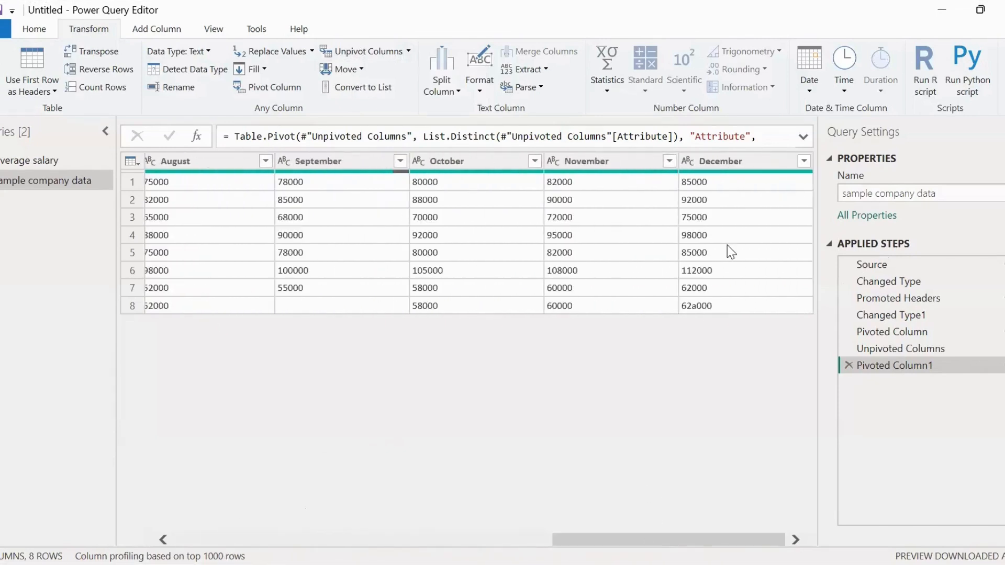
shift+click(735, 161)
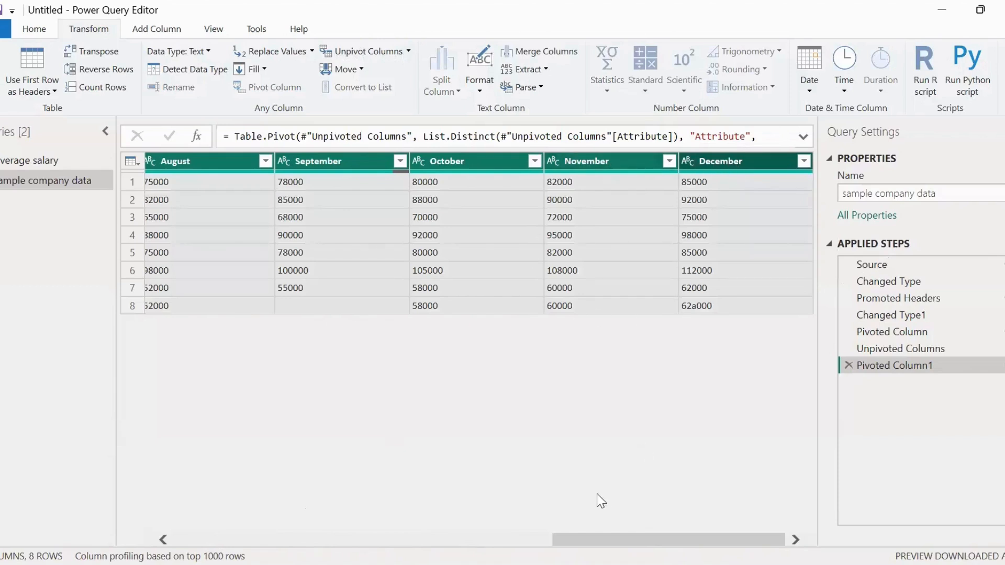
click(264, 543)
drag(261, 537, 155, 526)
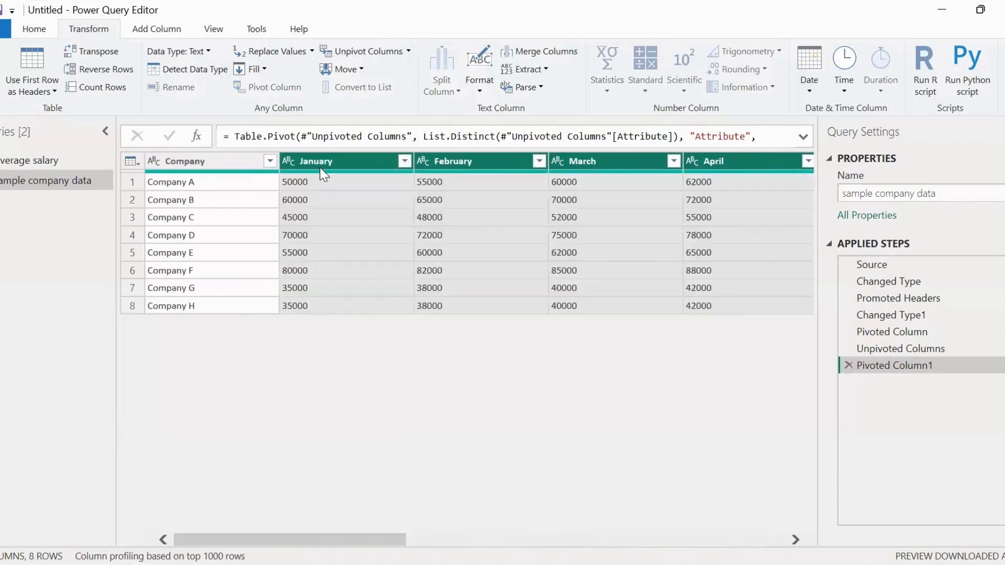
click(354, 48)
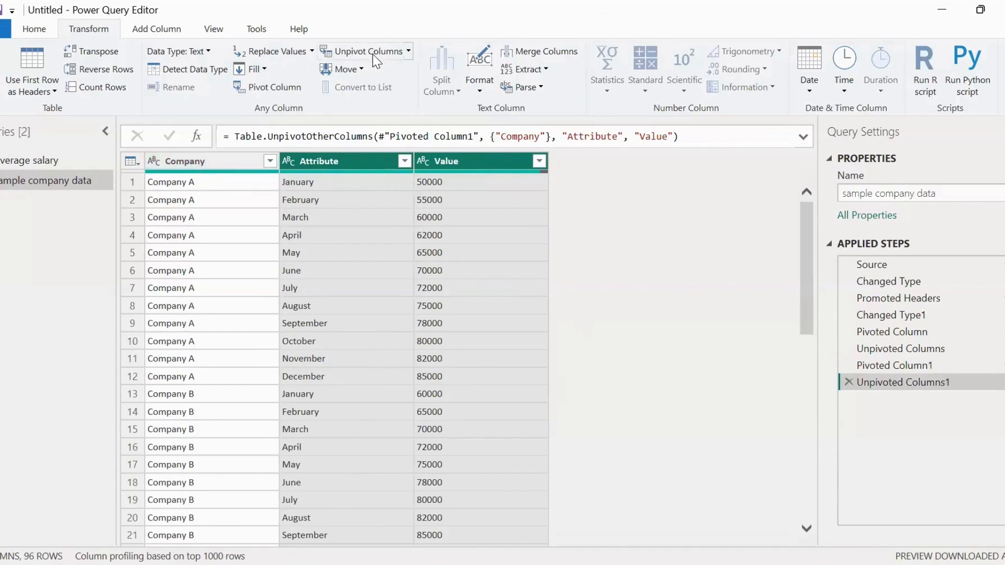
Compare the Average salary query with the sample company data, and try transposing the unpivoted sample company data table.
click(39, 160)
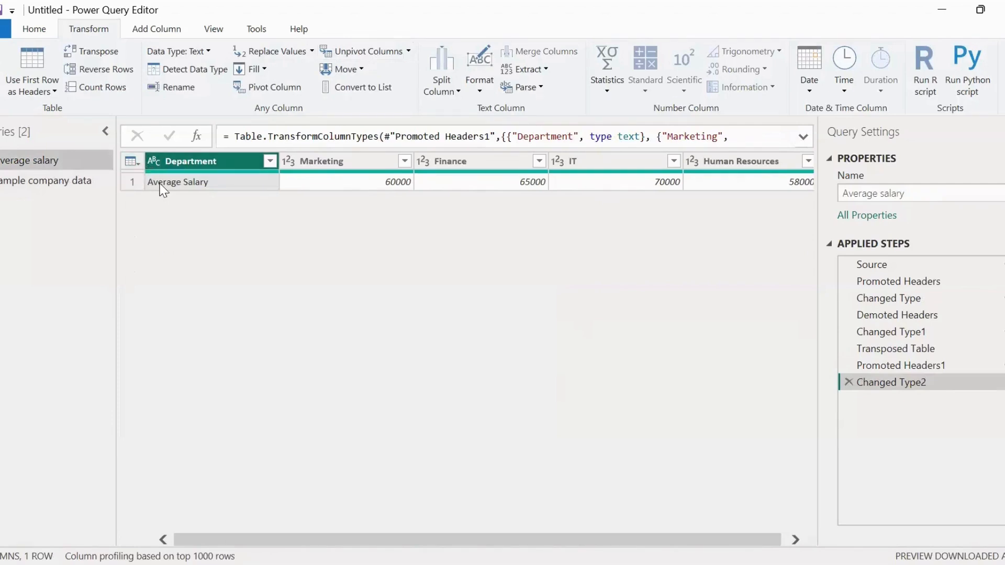
click(26, 183)
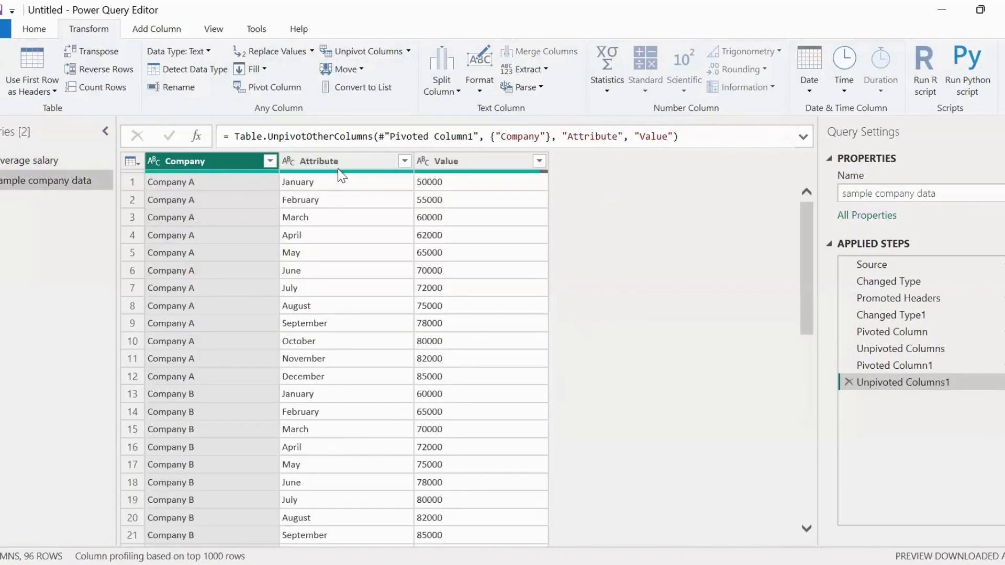
scroll(316, 216, down, 8)
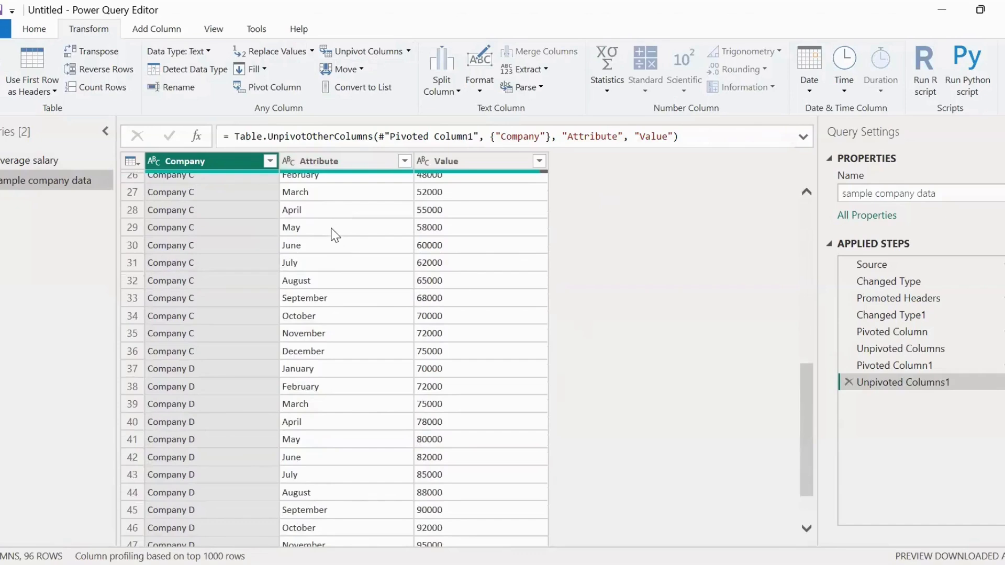
scroll(333, 235, up, 2)
scroll(335, 246, up, 6)
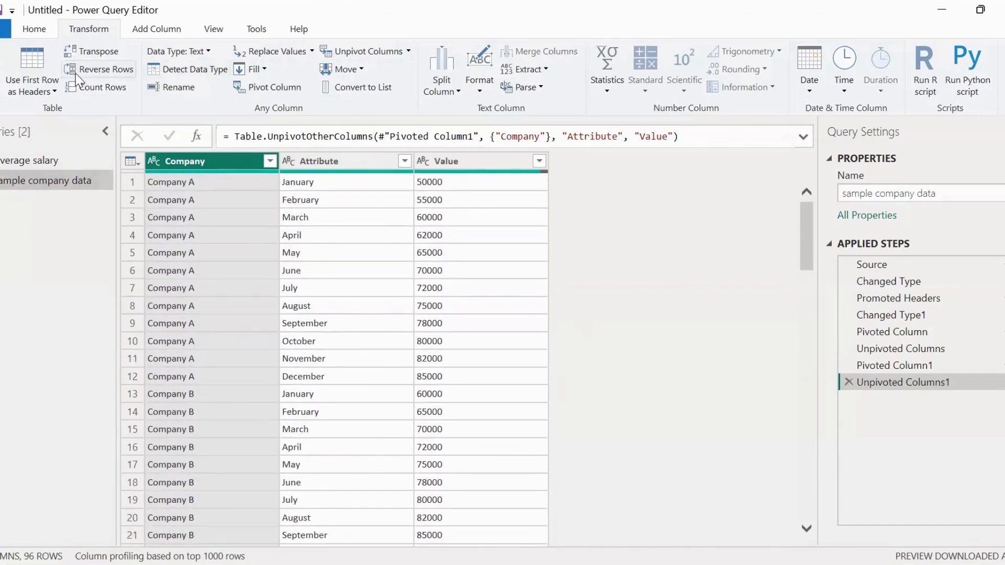
click(92, 53)
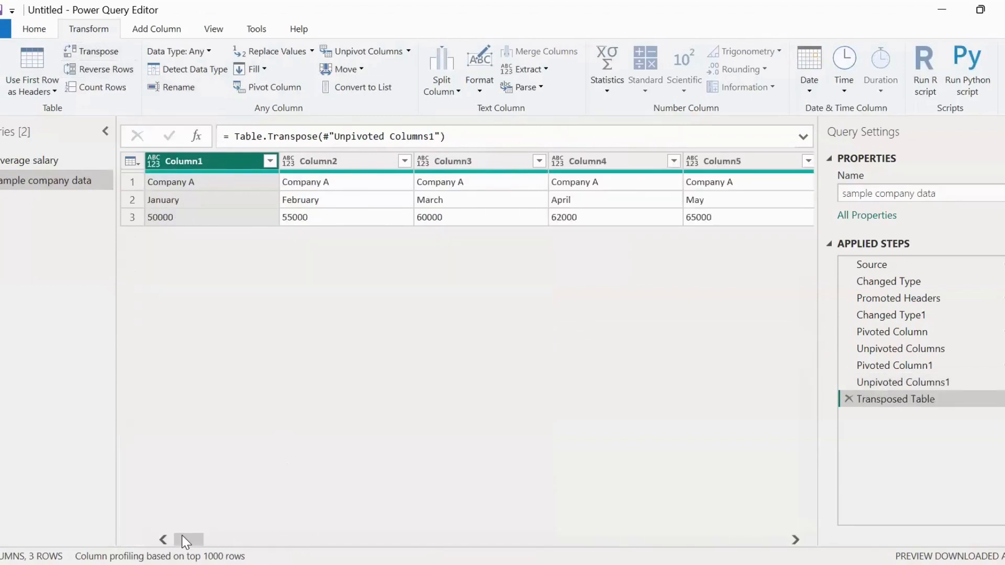
drag(182, 536, 181, 535)
drag(196, 535, 805, 538)
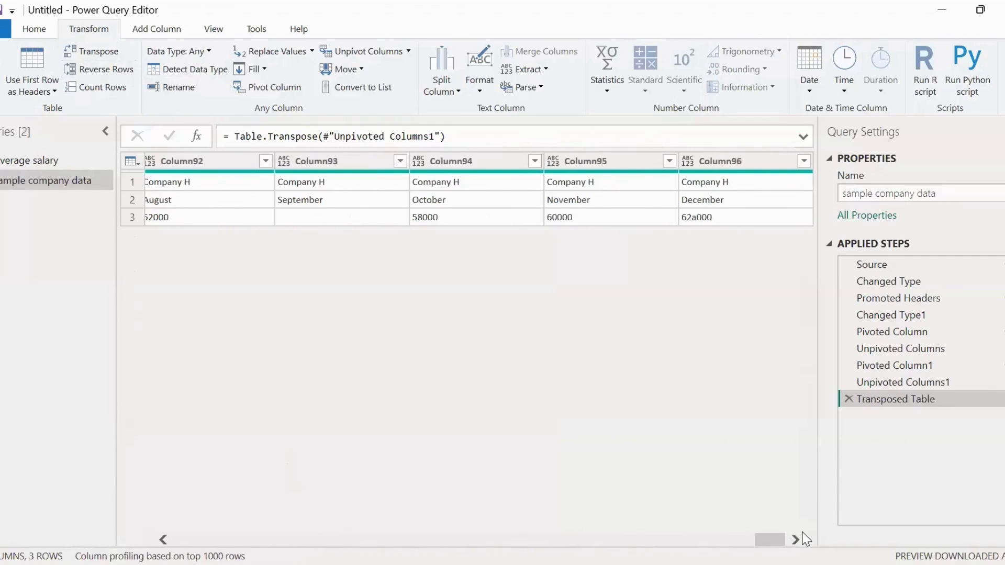
drag(783, 540, 161, 529)
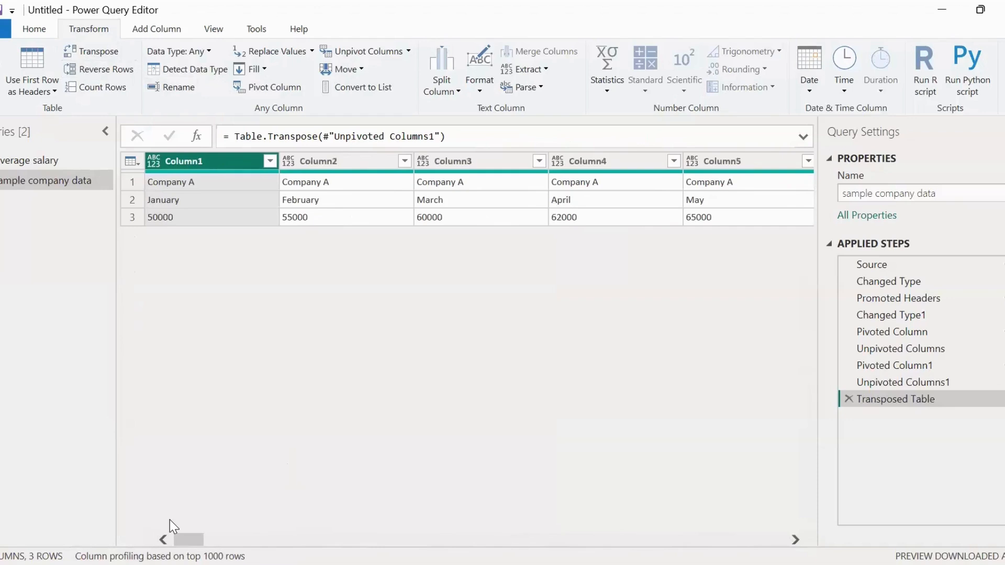
Revisit the Average salary query, and remove the Transposed Table step from the sample company data query.
click(3, 159)
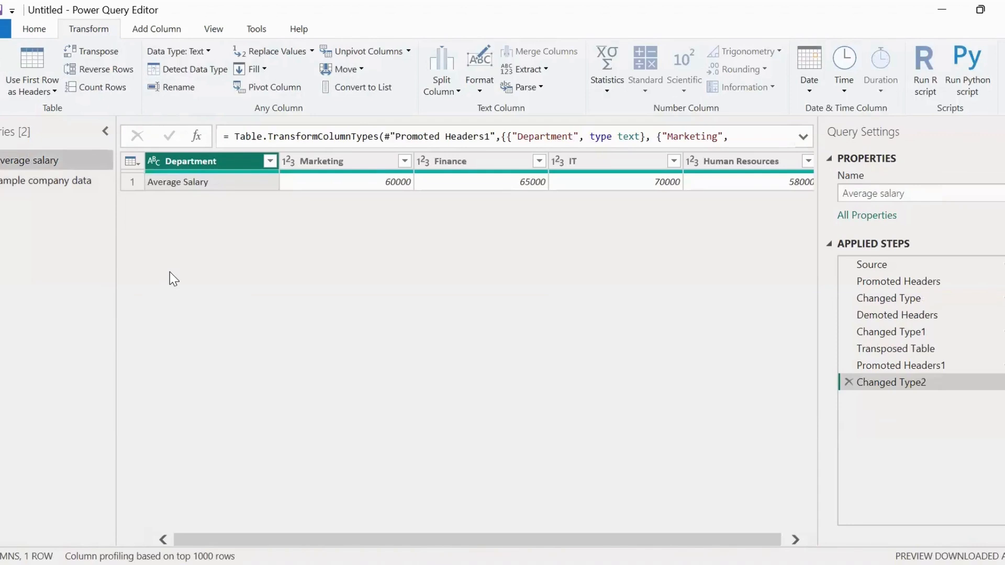
click(47, 181)
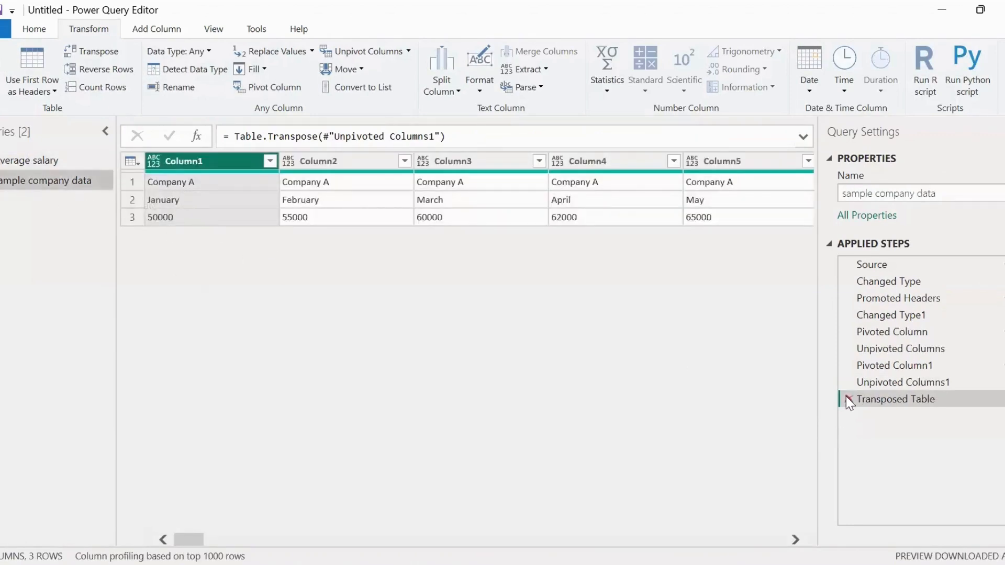
click(849, 399)
click(314, 161)
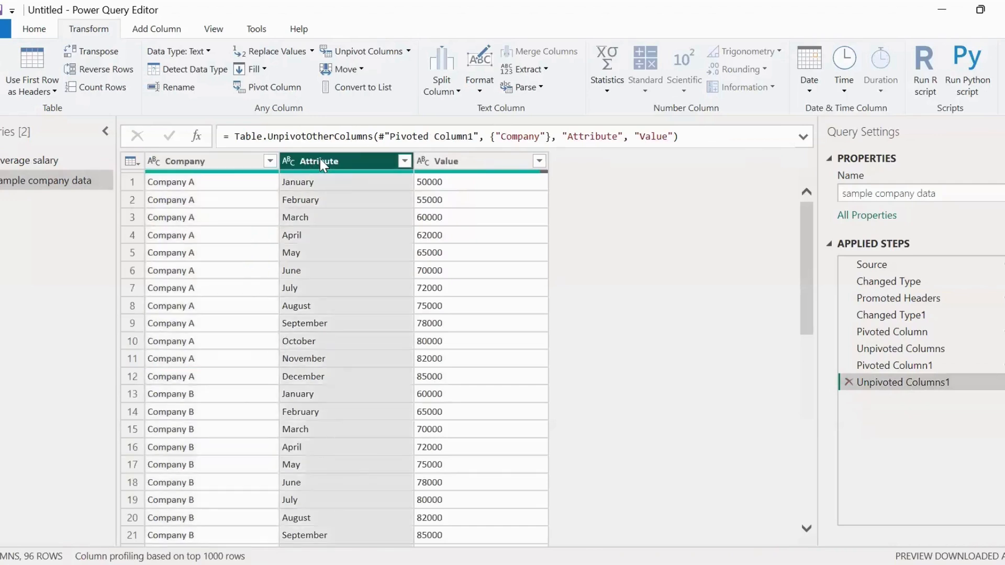